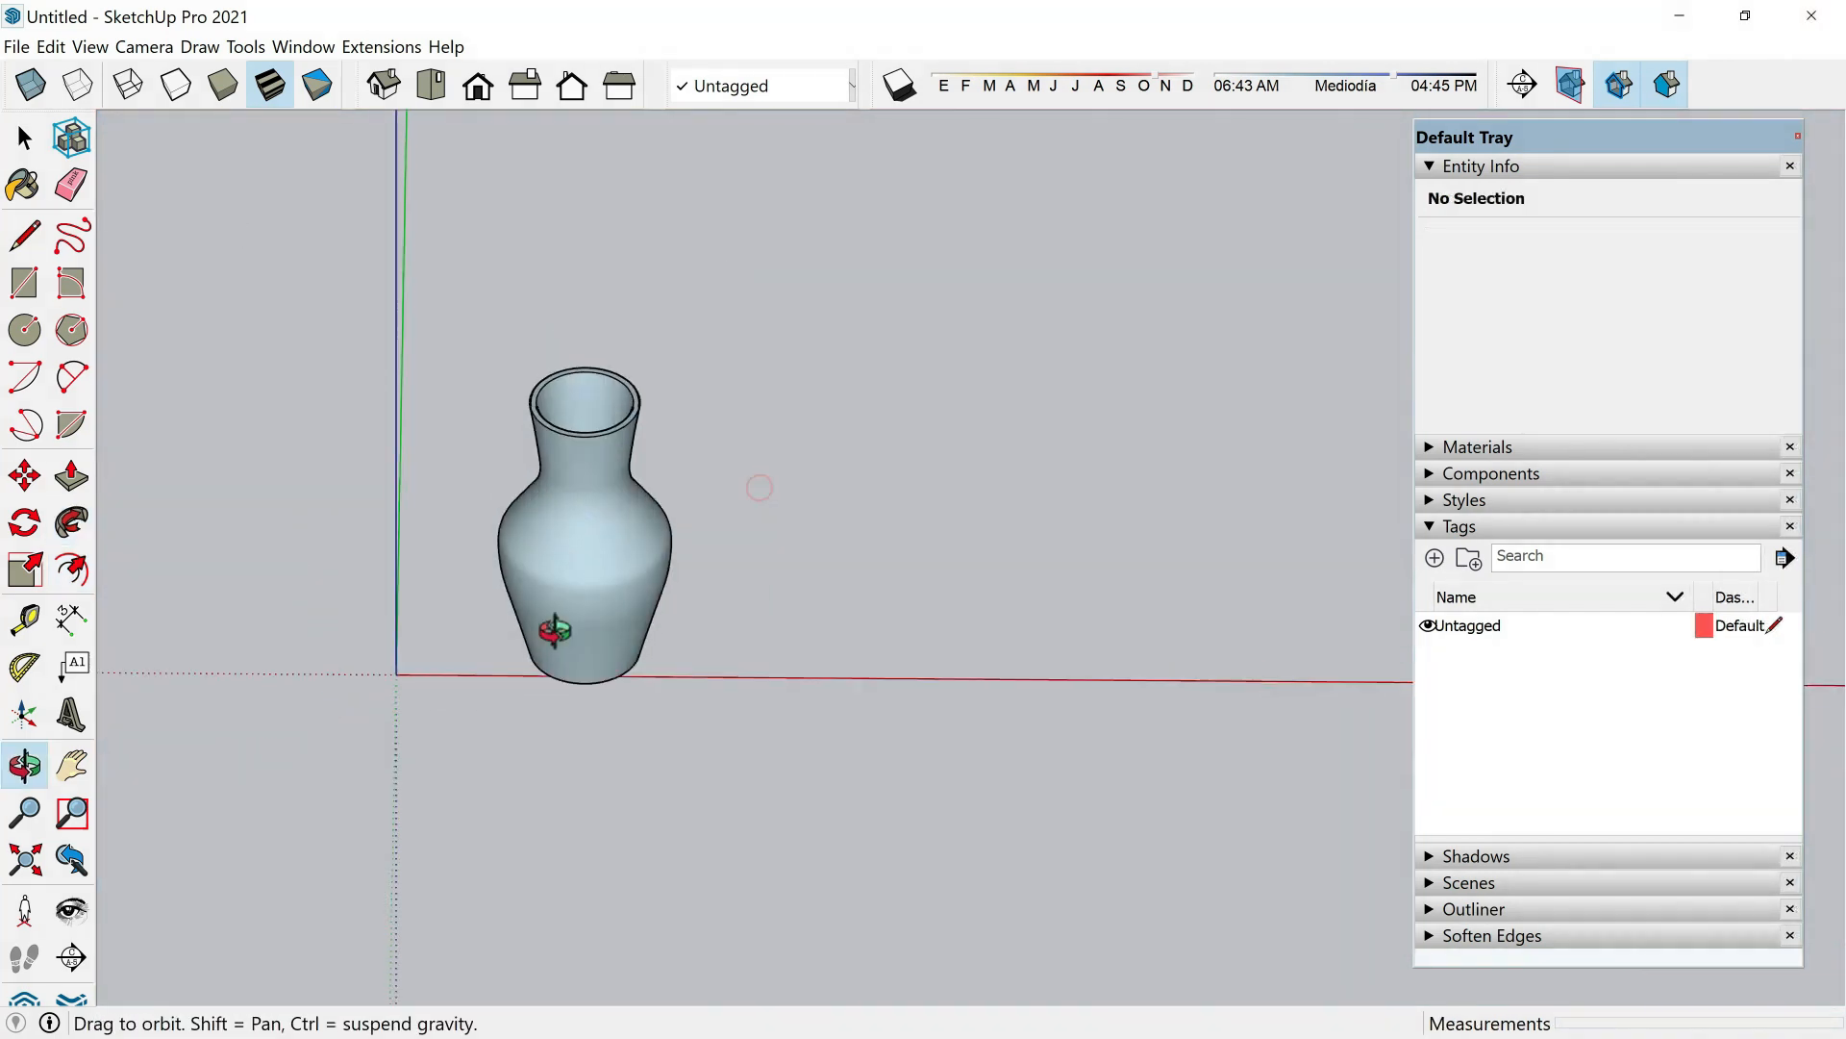
pyautogui.moveTo(536, 626); pyautogui.dragTo(548, 429)
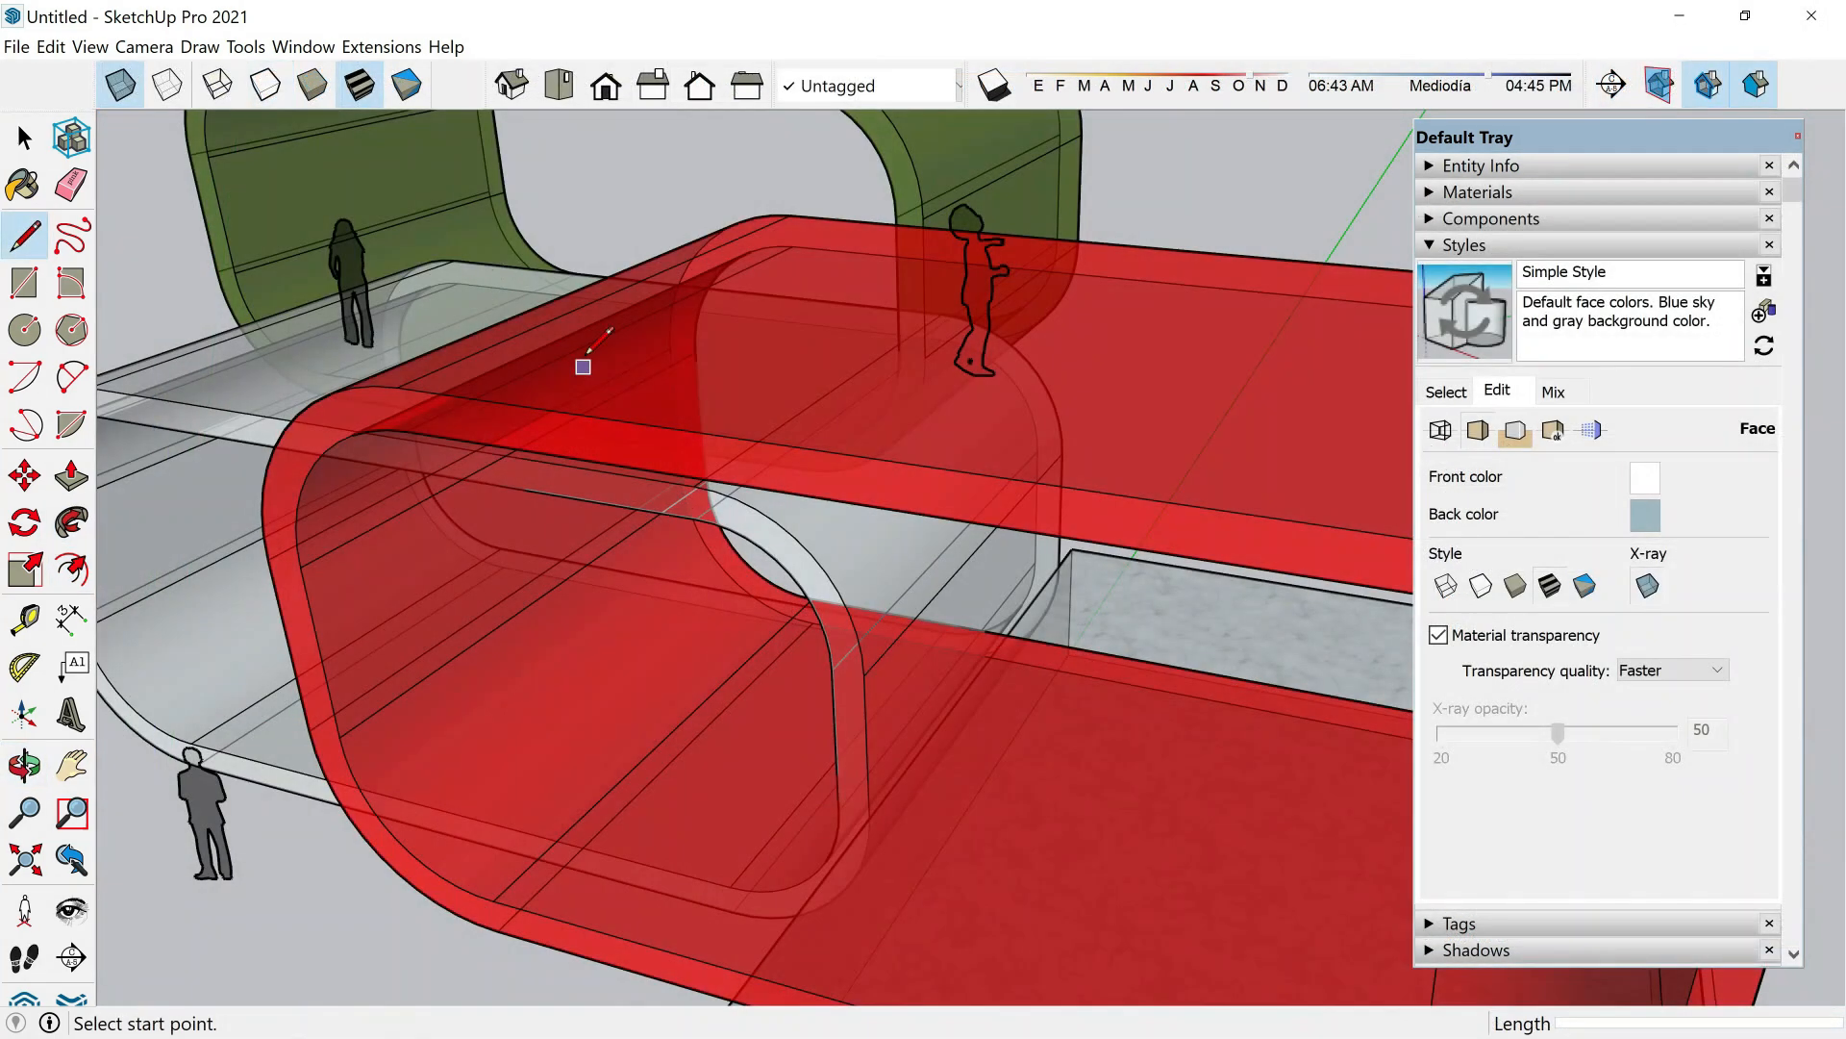
pyautogui.moveTo(586, 362)
pyautogui.mouseDown(button='middle')
pyautogui.moveTo(837, 400)
pyautogui.moveTo(1346, 289)
pyautogui.moveTo(635, 408)
pyautogui.mouseUp(button='middle')
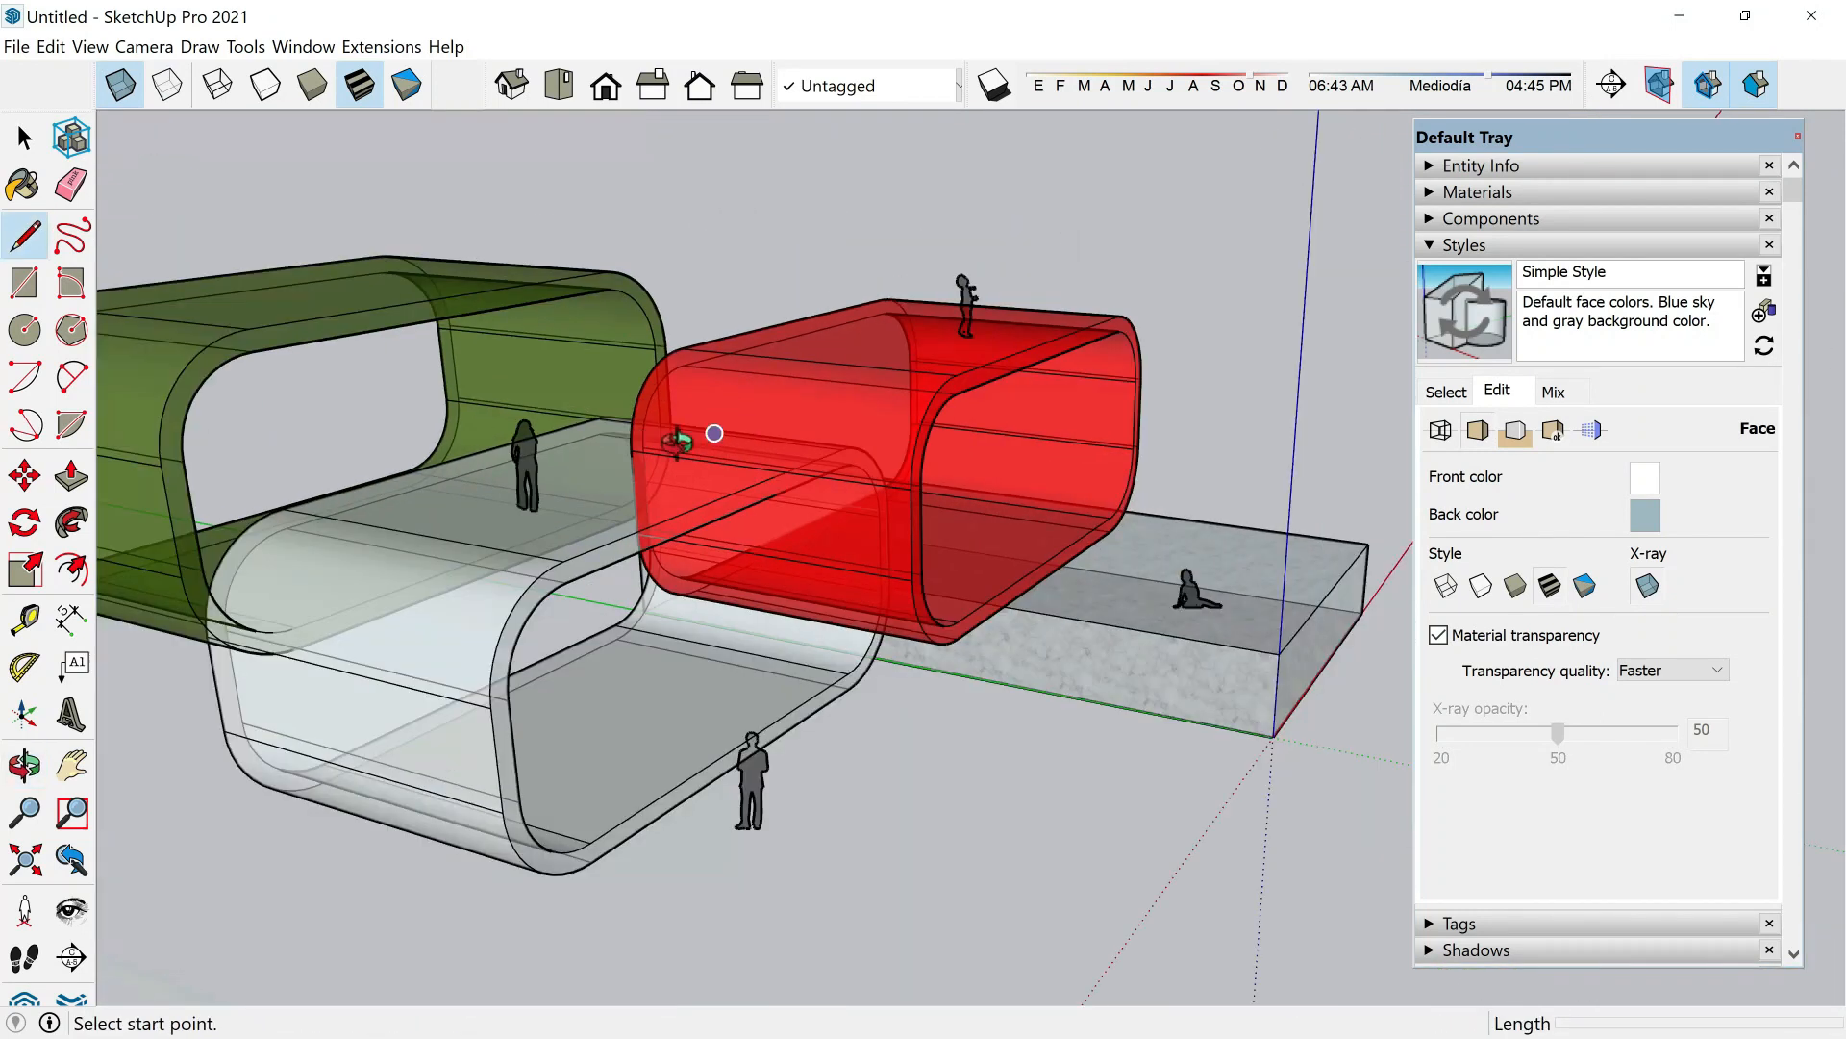
pyautogui.scroll(5, 730, 404)
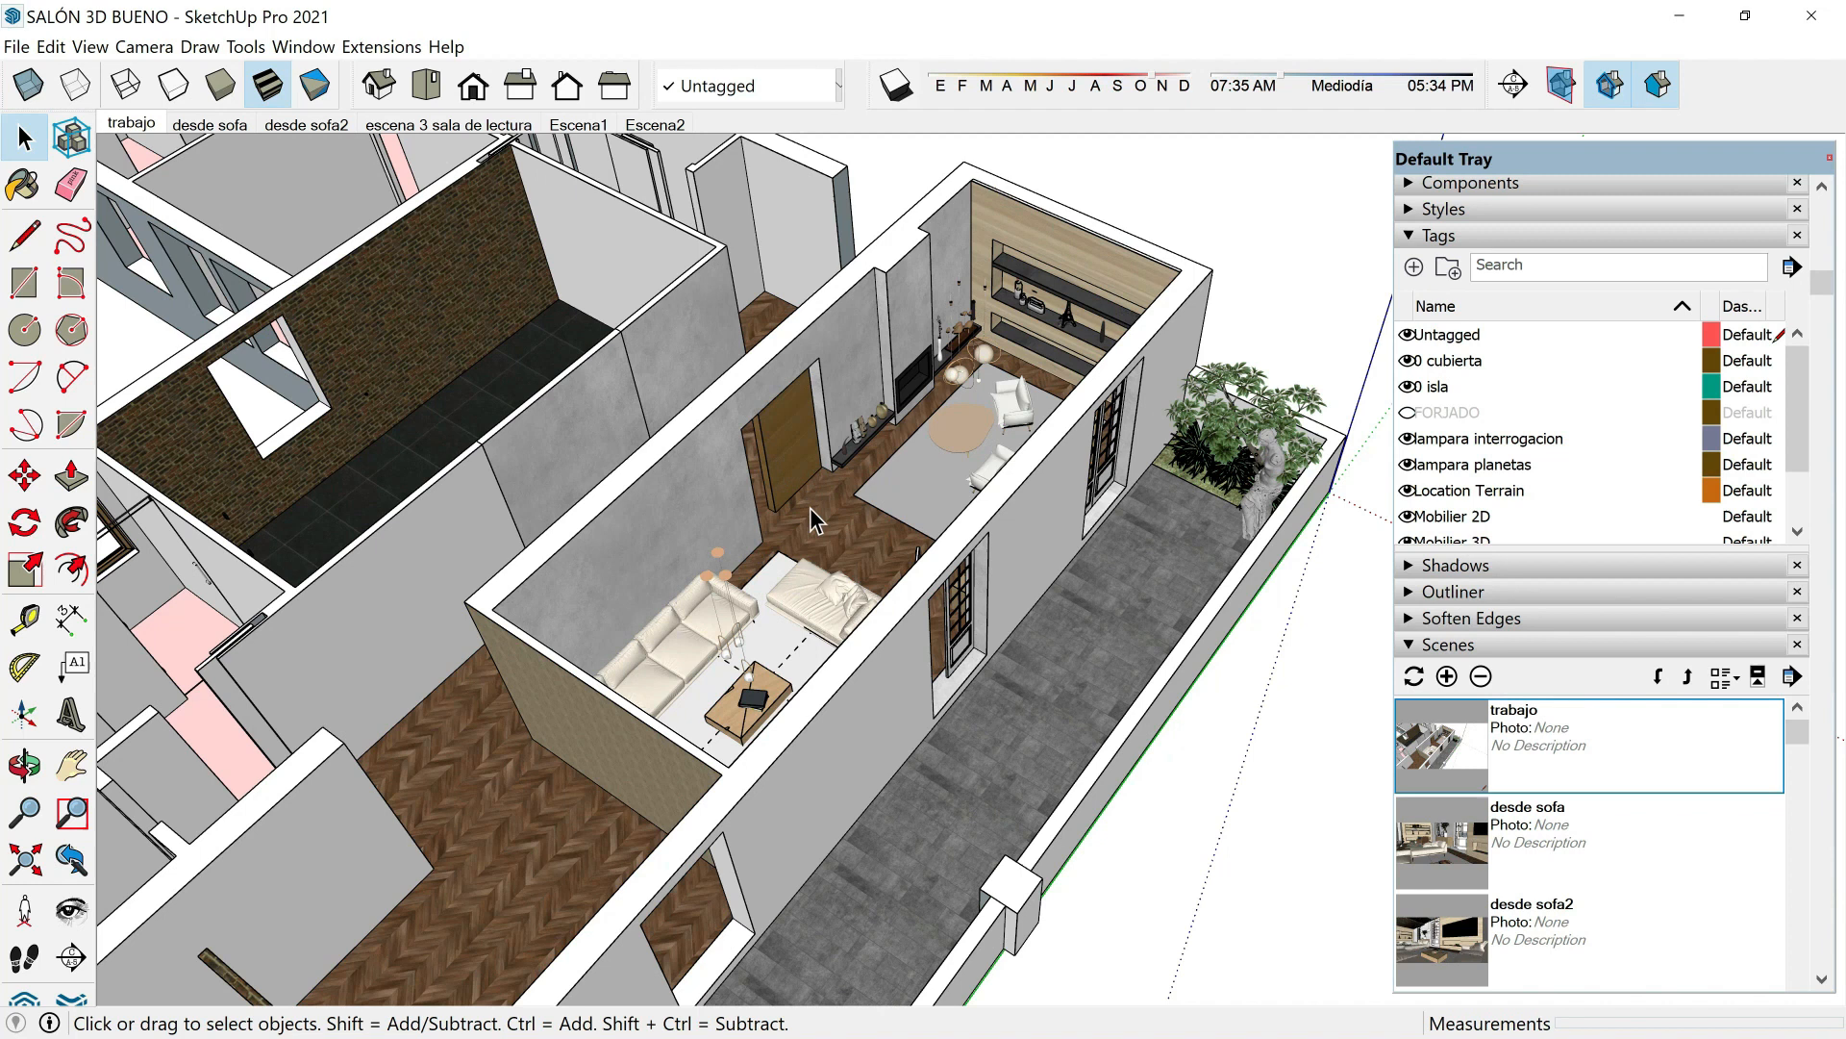
# Look around inside the furnished living room towards the round table, armchairs and shelving wall.
pyautogui.scroll(6, 810, 507)
pyautogui.moveTo(813, 543); pyautogui.dragTo(1154, 535, button='middle')
pyautogui.click(928, 645)
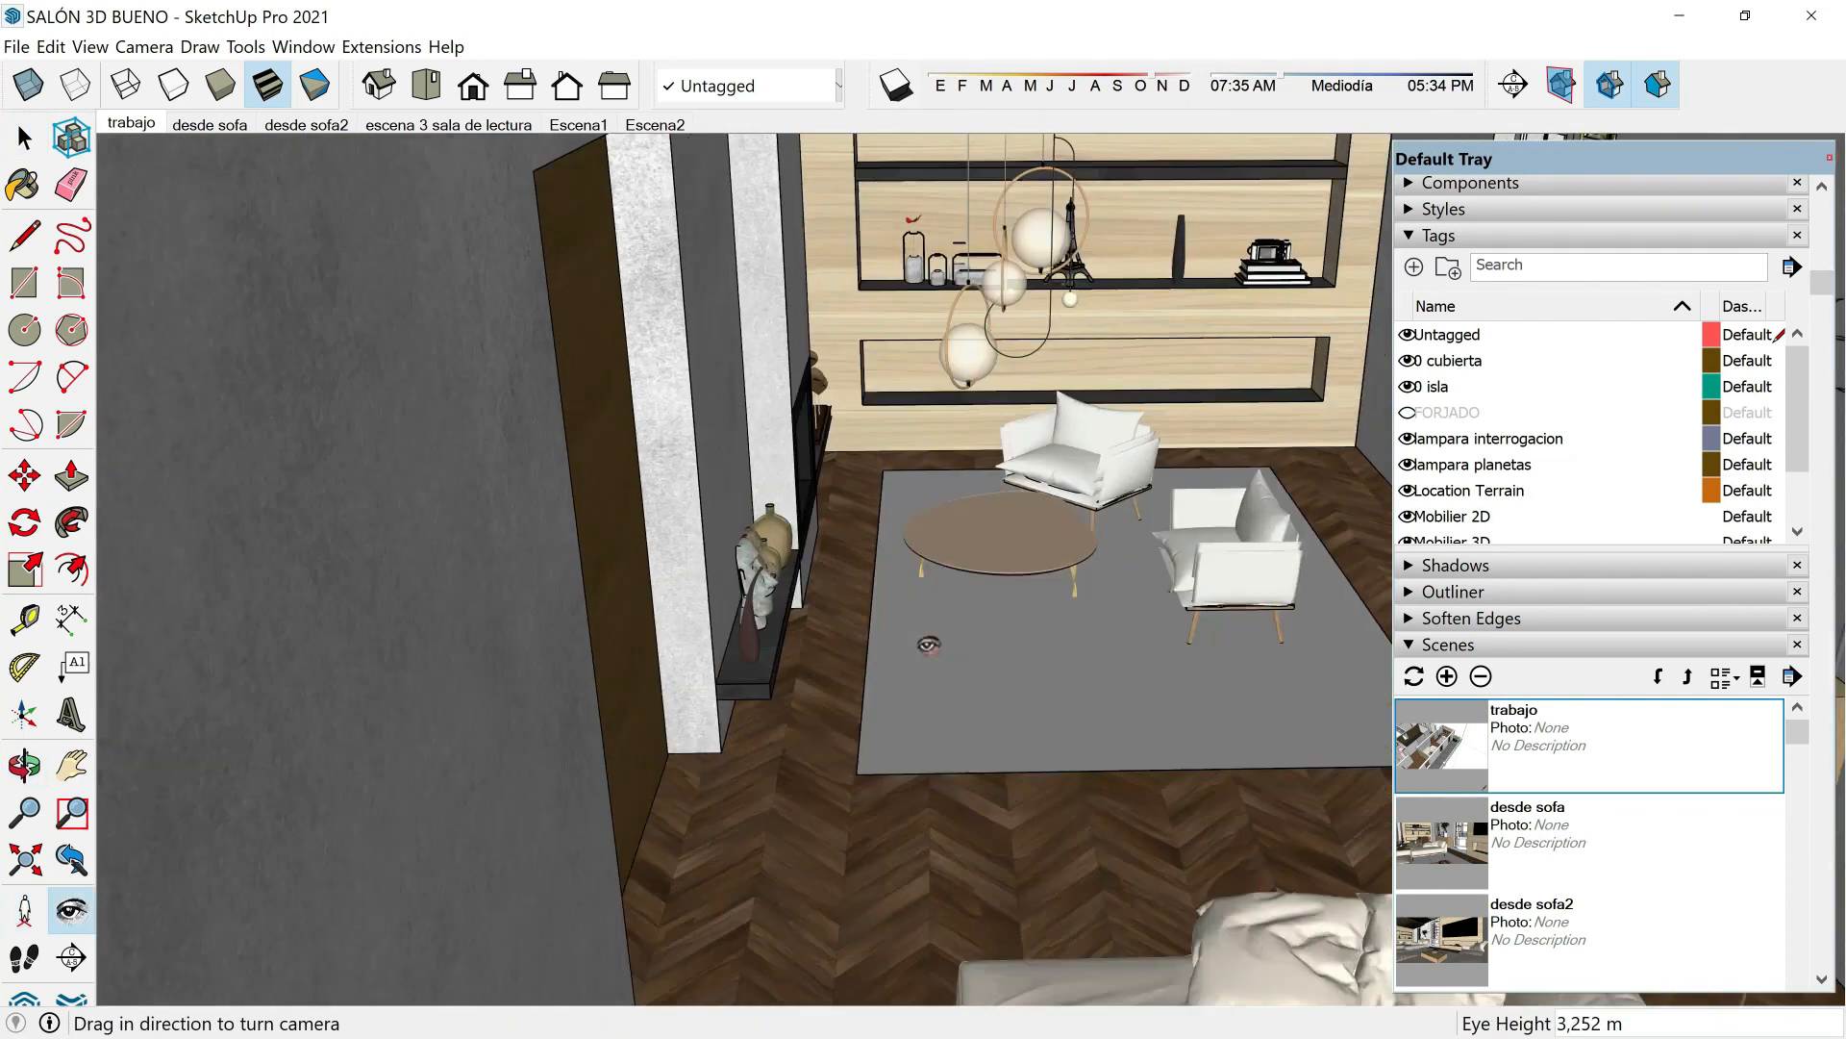
pyautogui.moveTo(928, 646); pyautogui.dragTo(1089, 545)
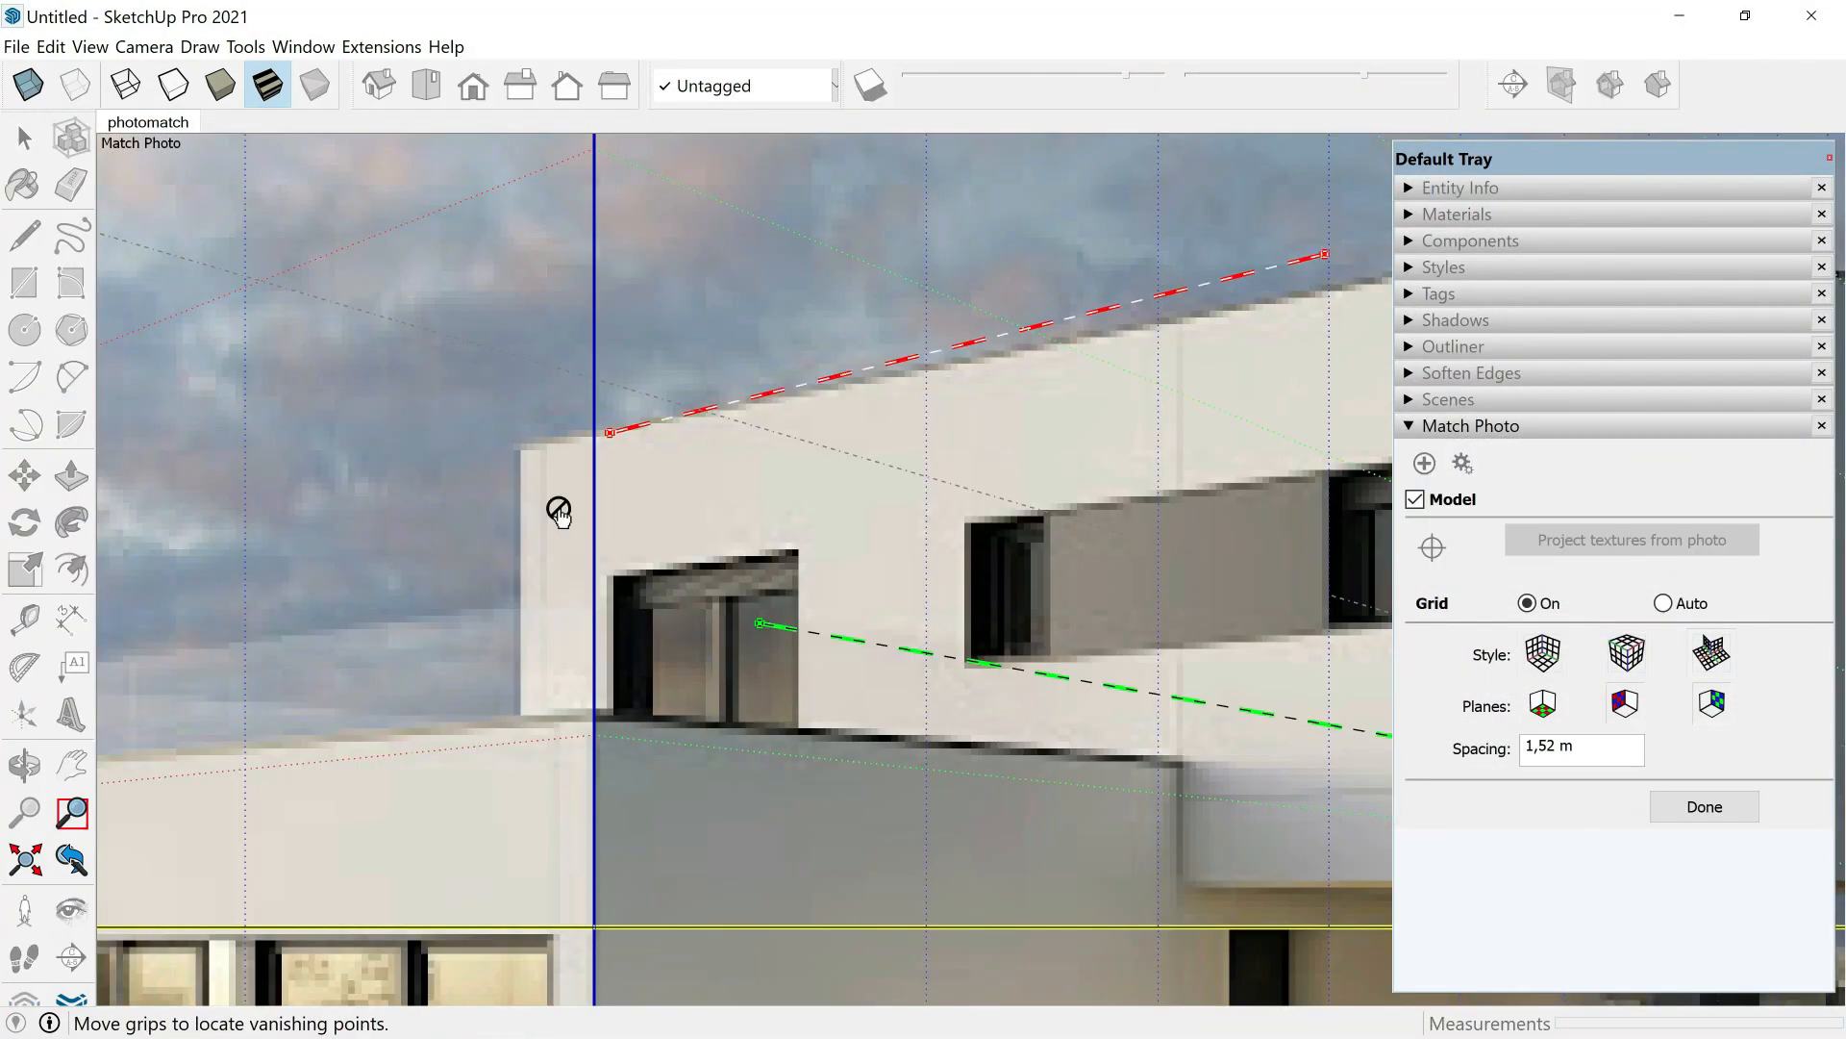
pyautogui.scroll(-3, 558, 511)
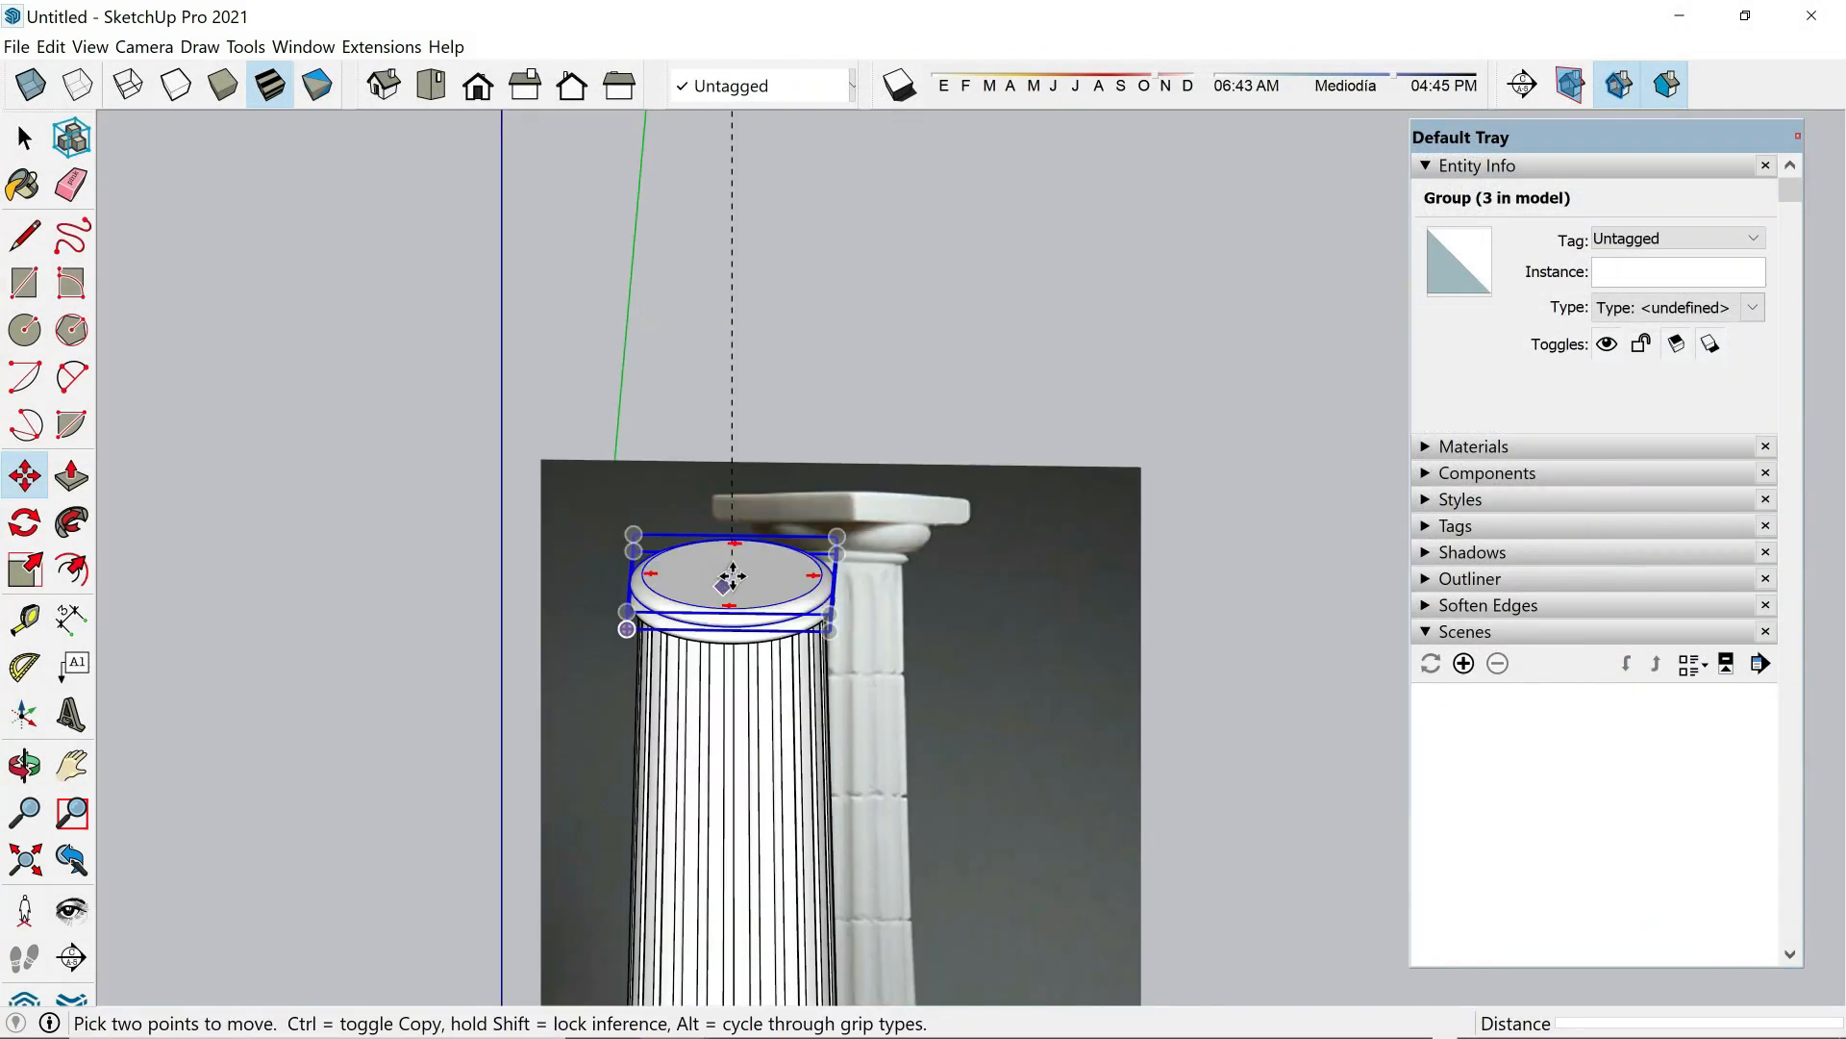
# Scale the round capital group on top of the fluted column.
pyautogui.press('s')
pyautogui.moveTo(734, 577); pyautogui.dragTo(640, 466, button='middle')
pyautogui.click(699, 512)
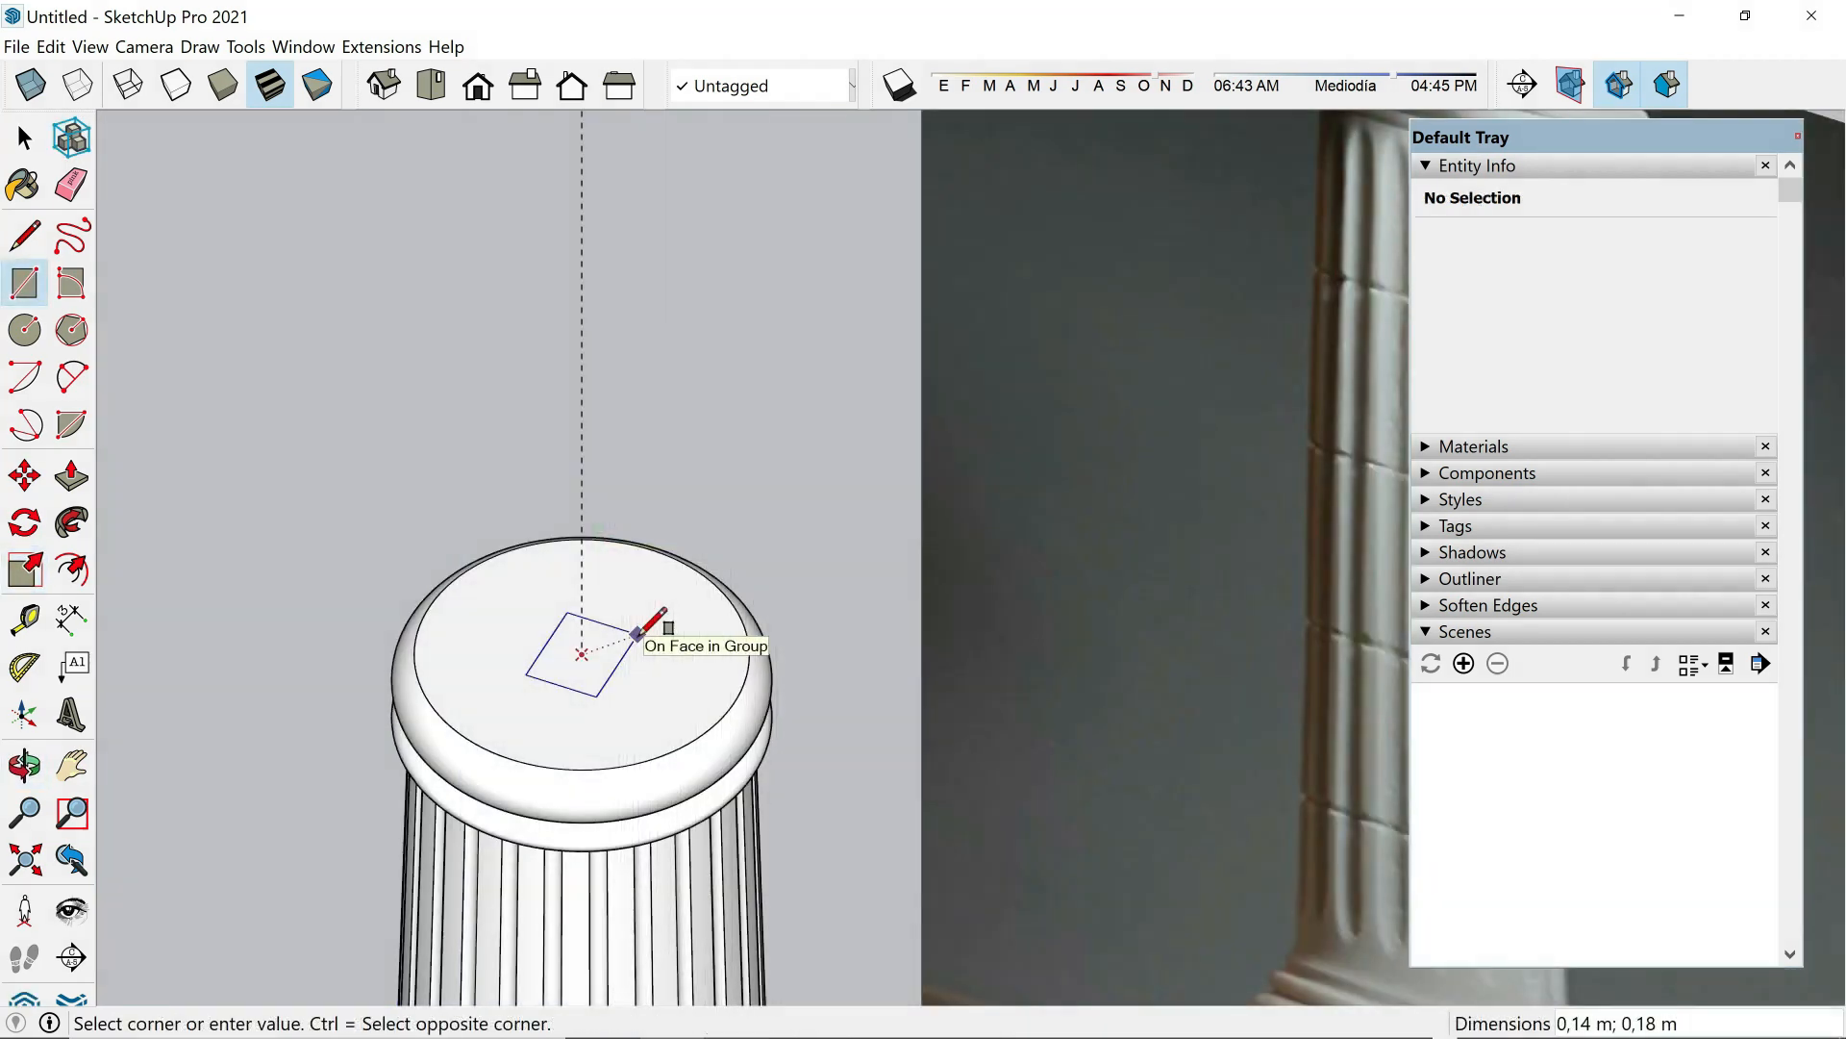
# Draw a square of about 1 m² centred on the column's capital and pull it up about 0.19 m into a slab.
pyautogui.click(637, 633)
pyautogui.click(649, 812)
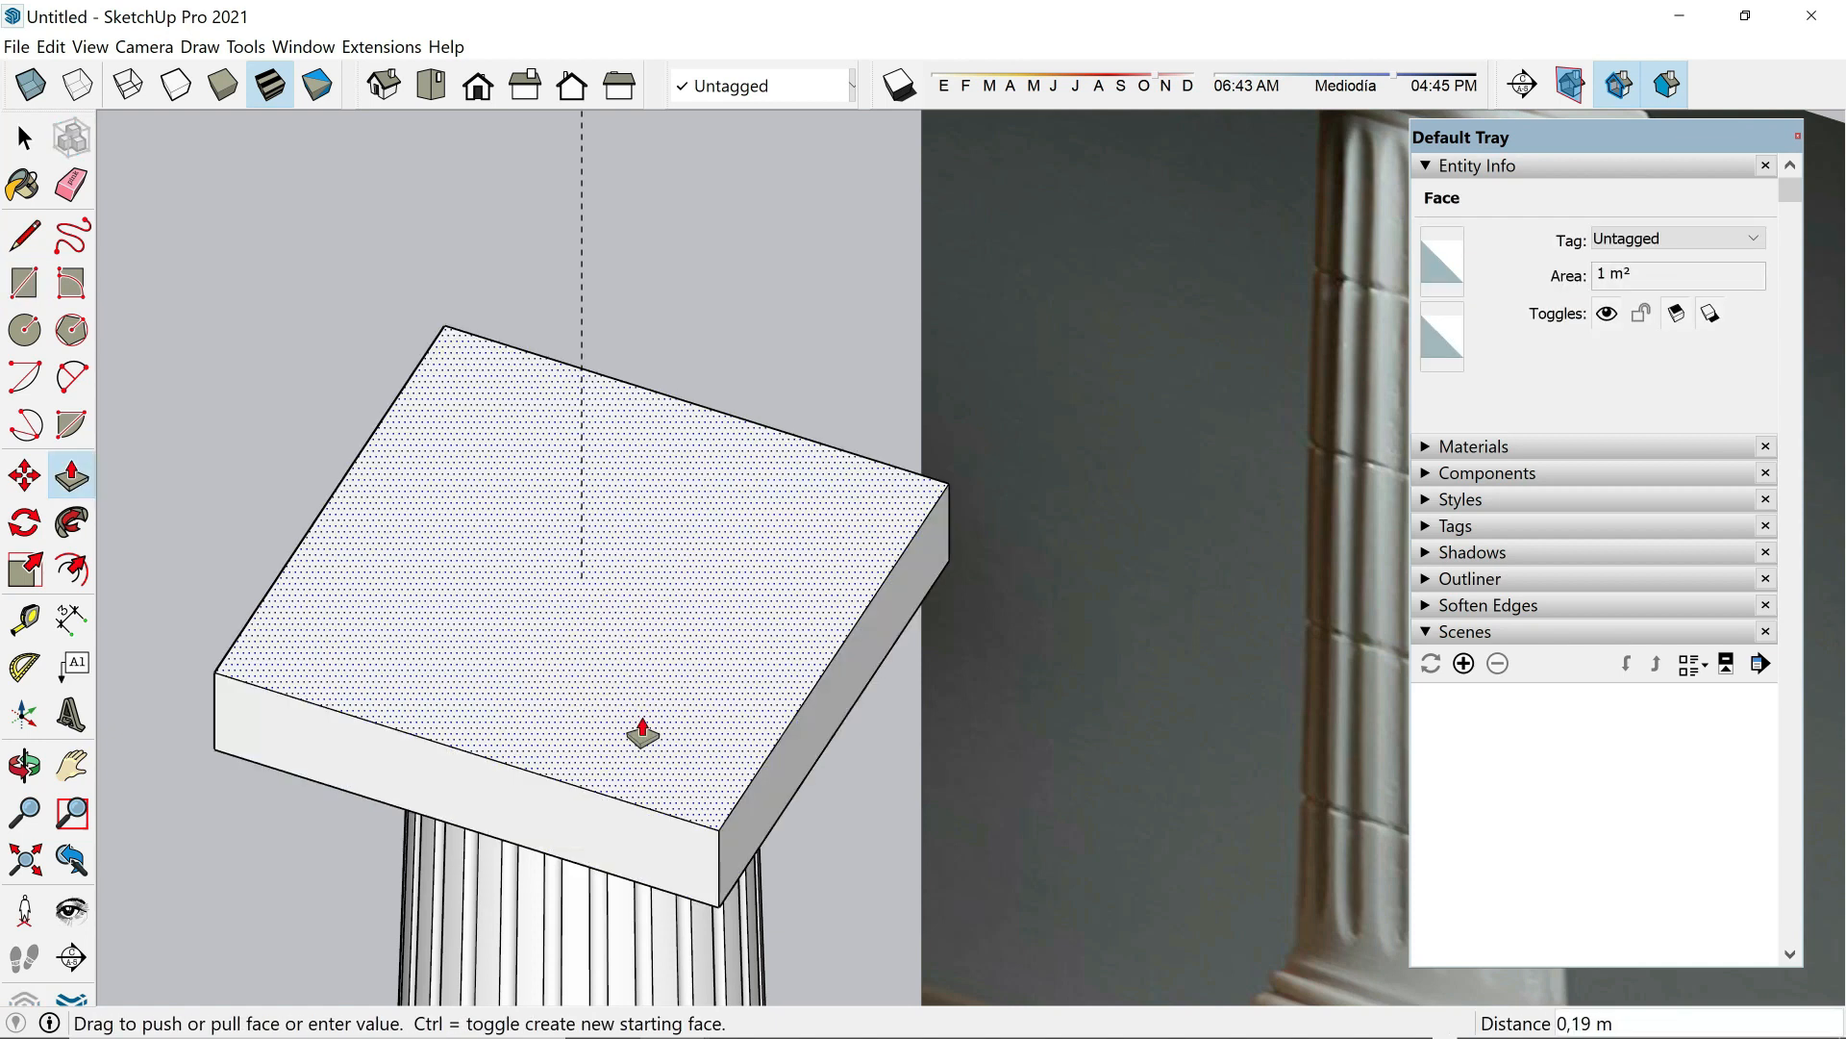
pyautogui.click(634, 721)
pyautogui.scroll(-2, 621, 721)
pyautogui.scroll(-6, 622, 631)
pyautogui.moveTo(597, 725); pyautogui.dragTo(619, 630, button='middle')
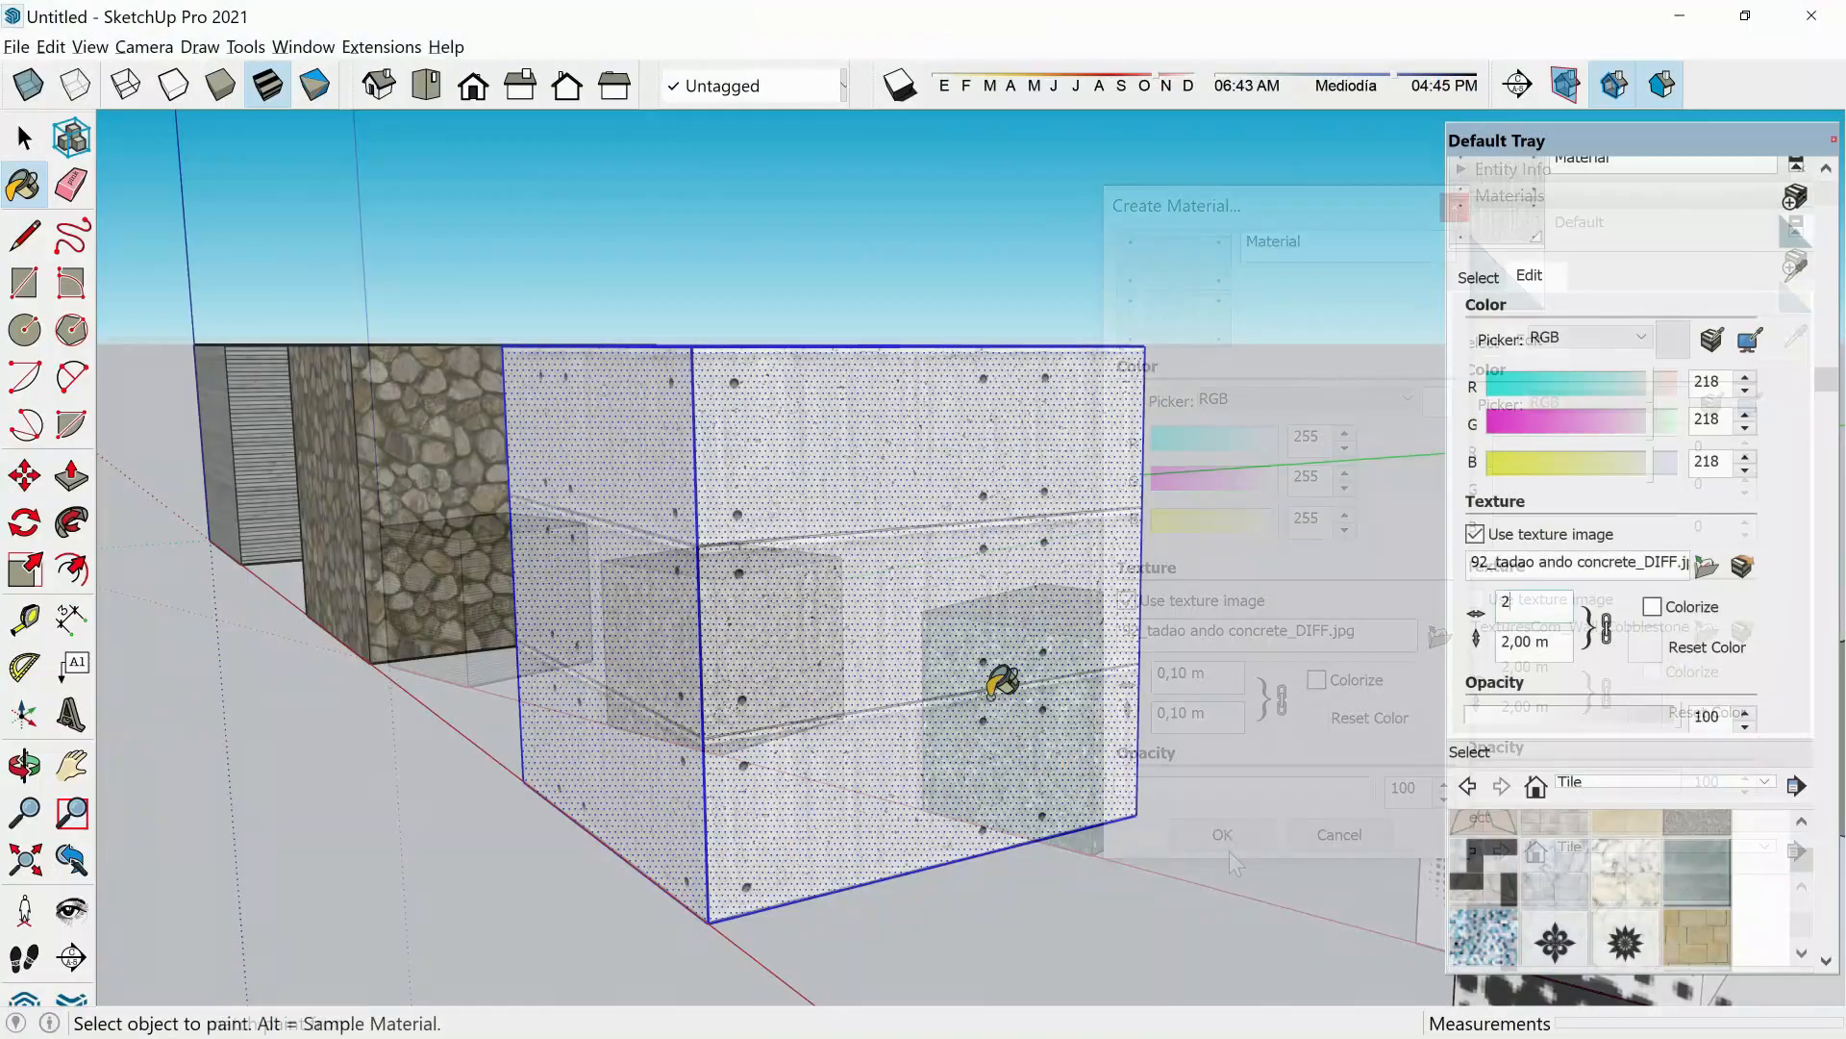
pyautogui.moveTo(849, 763); pyautogui.dragTo(984, 783, button='middle')
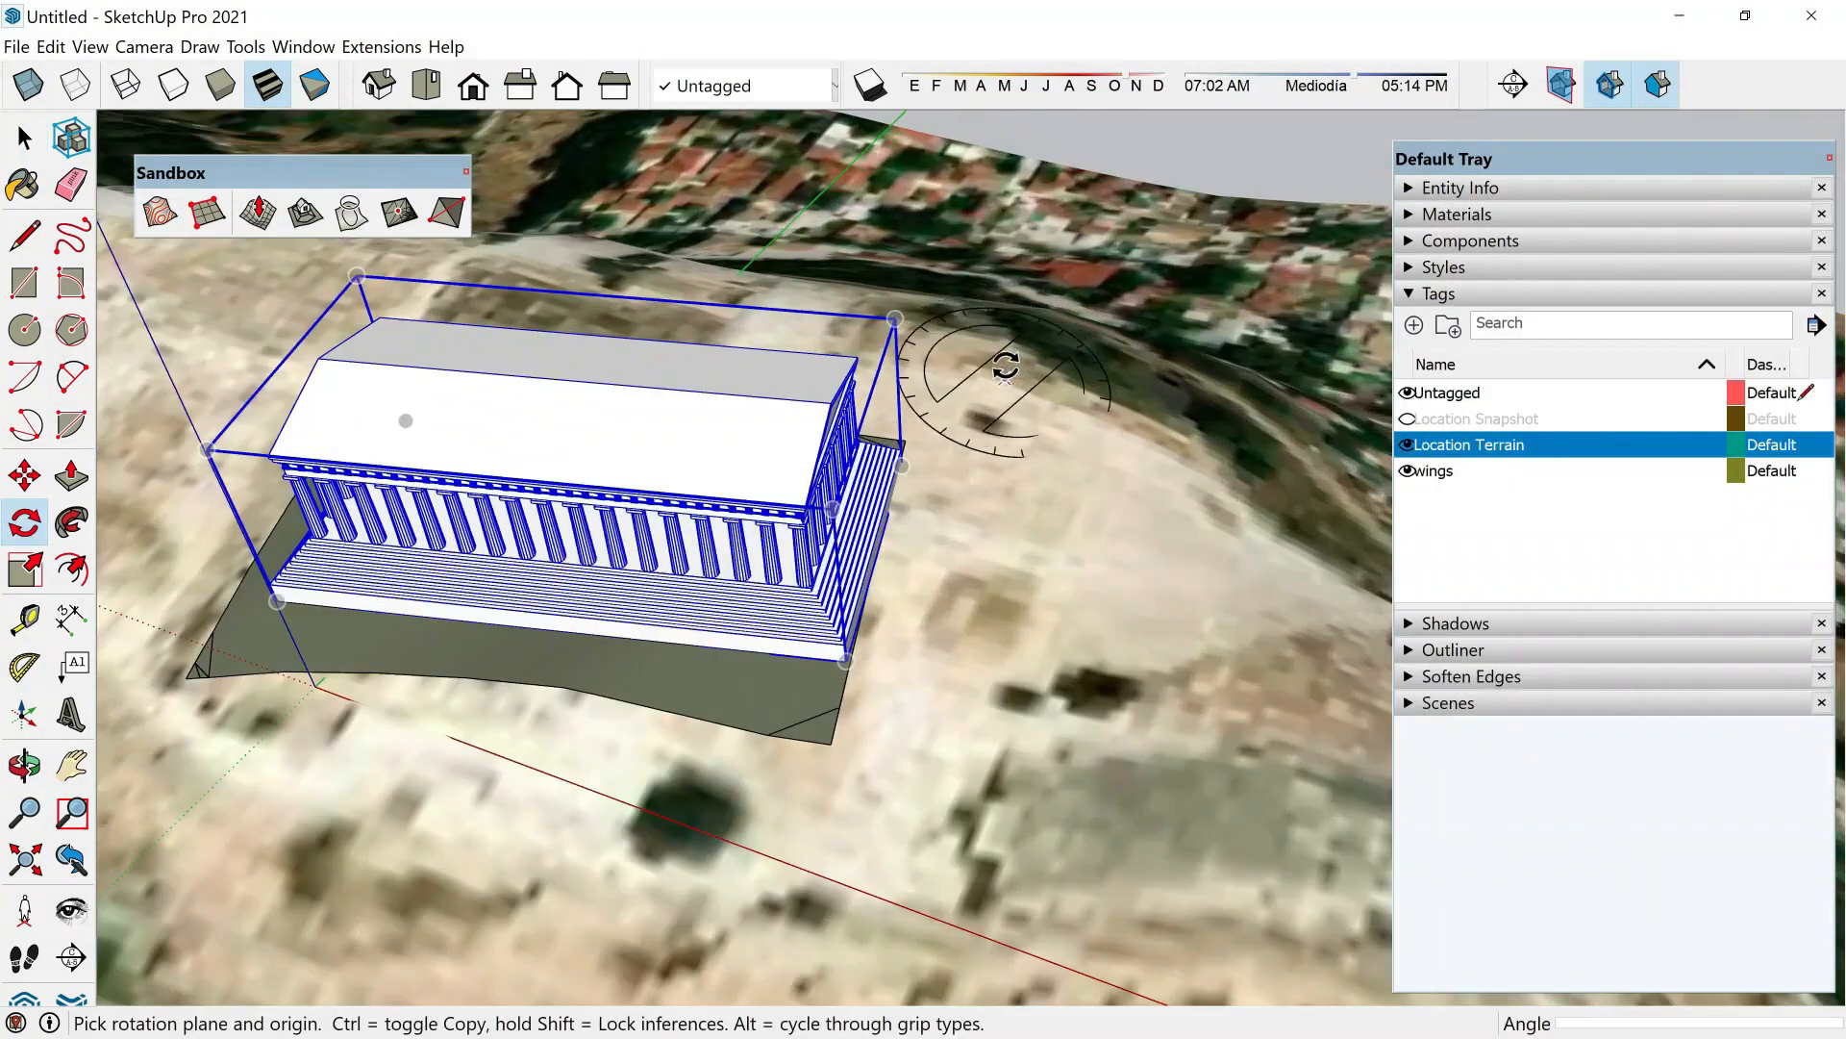
# Scale the temple group on the terrain from its upper corner grip.
pyautogui.press('s')
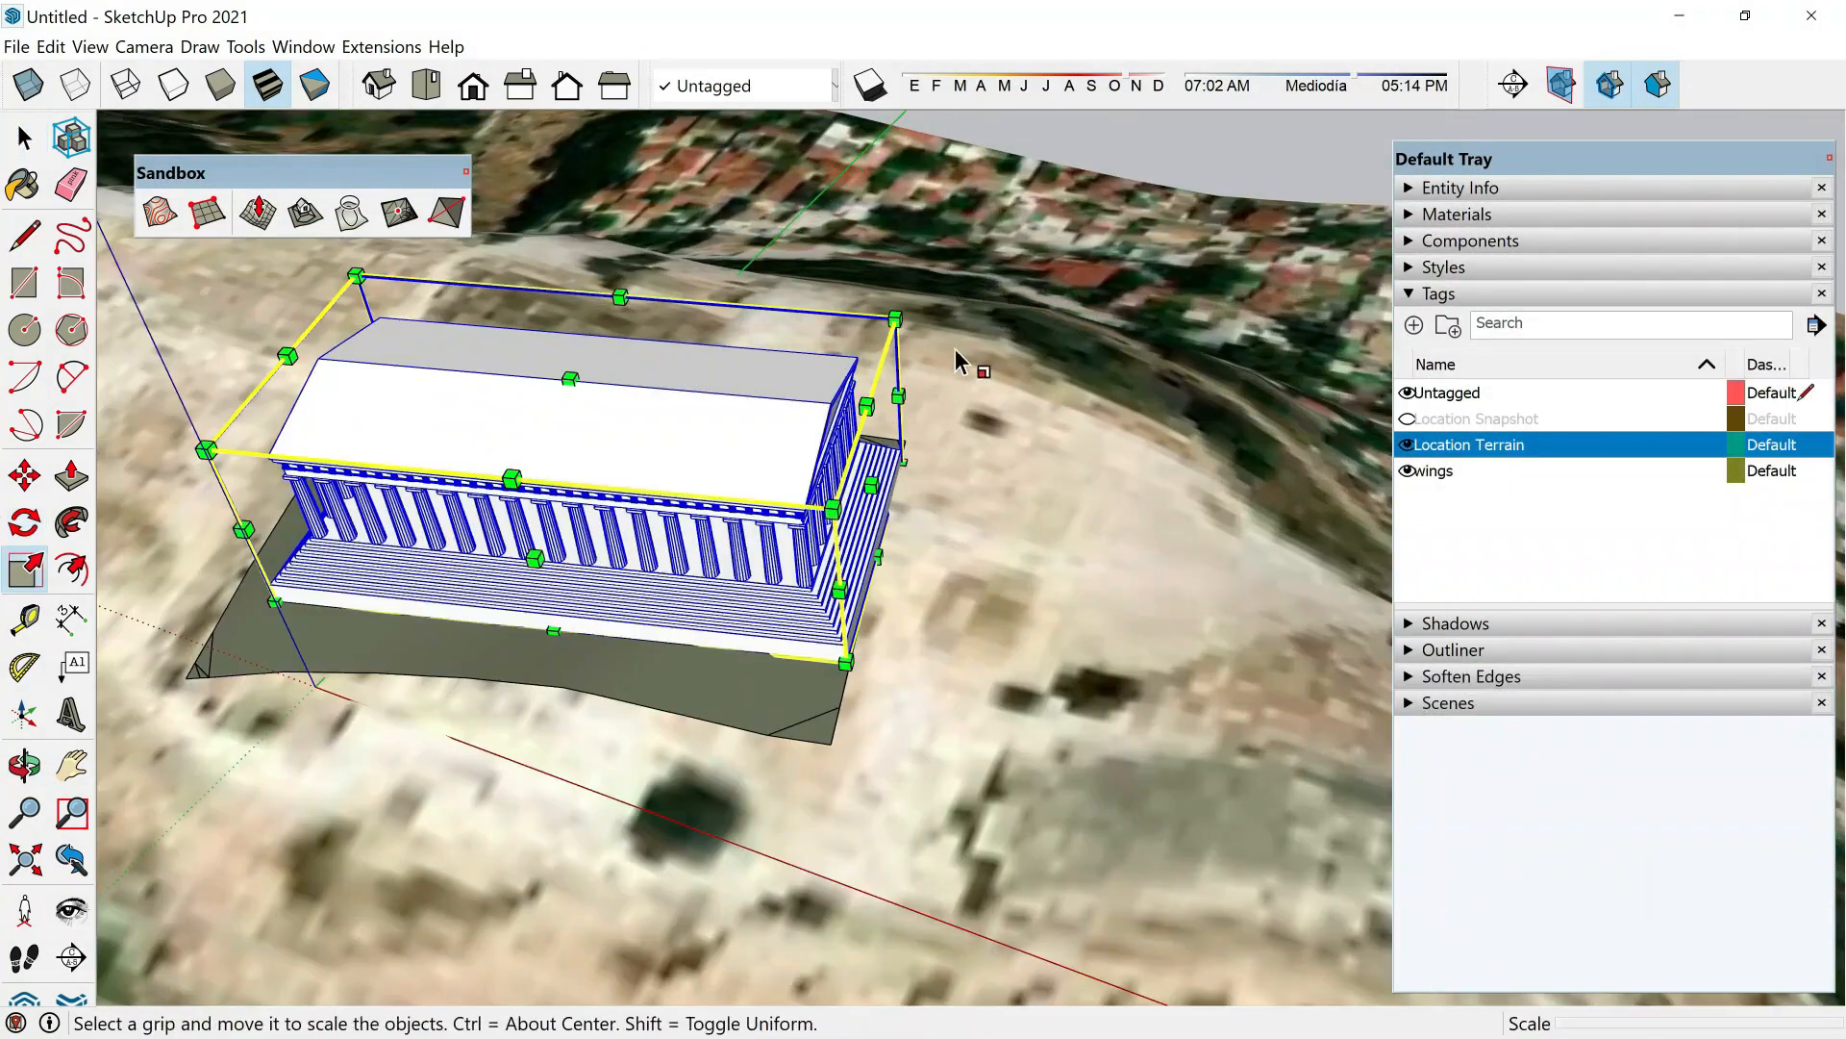
pyautogui.click(894, 320)
pyautogui.scroll(3, 824, 399)
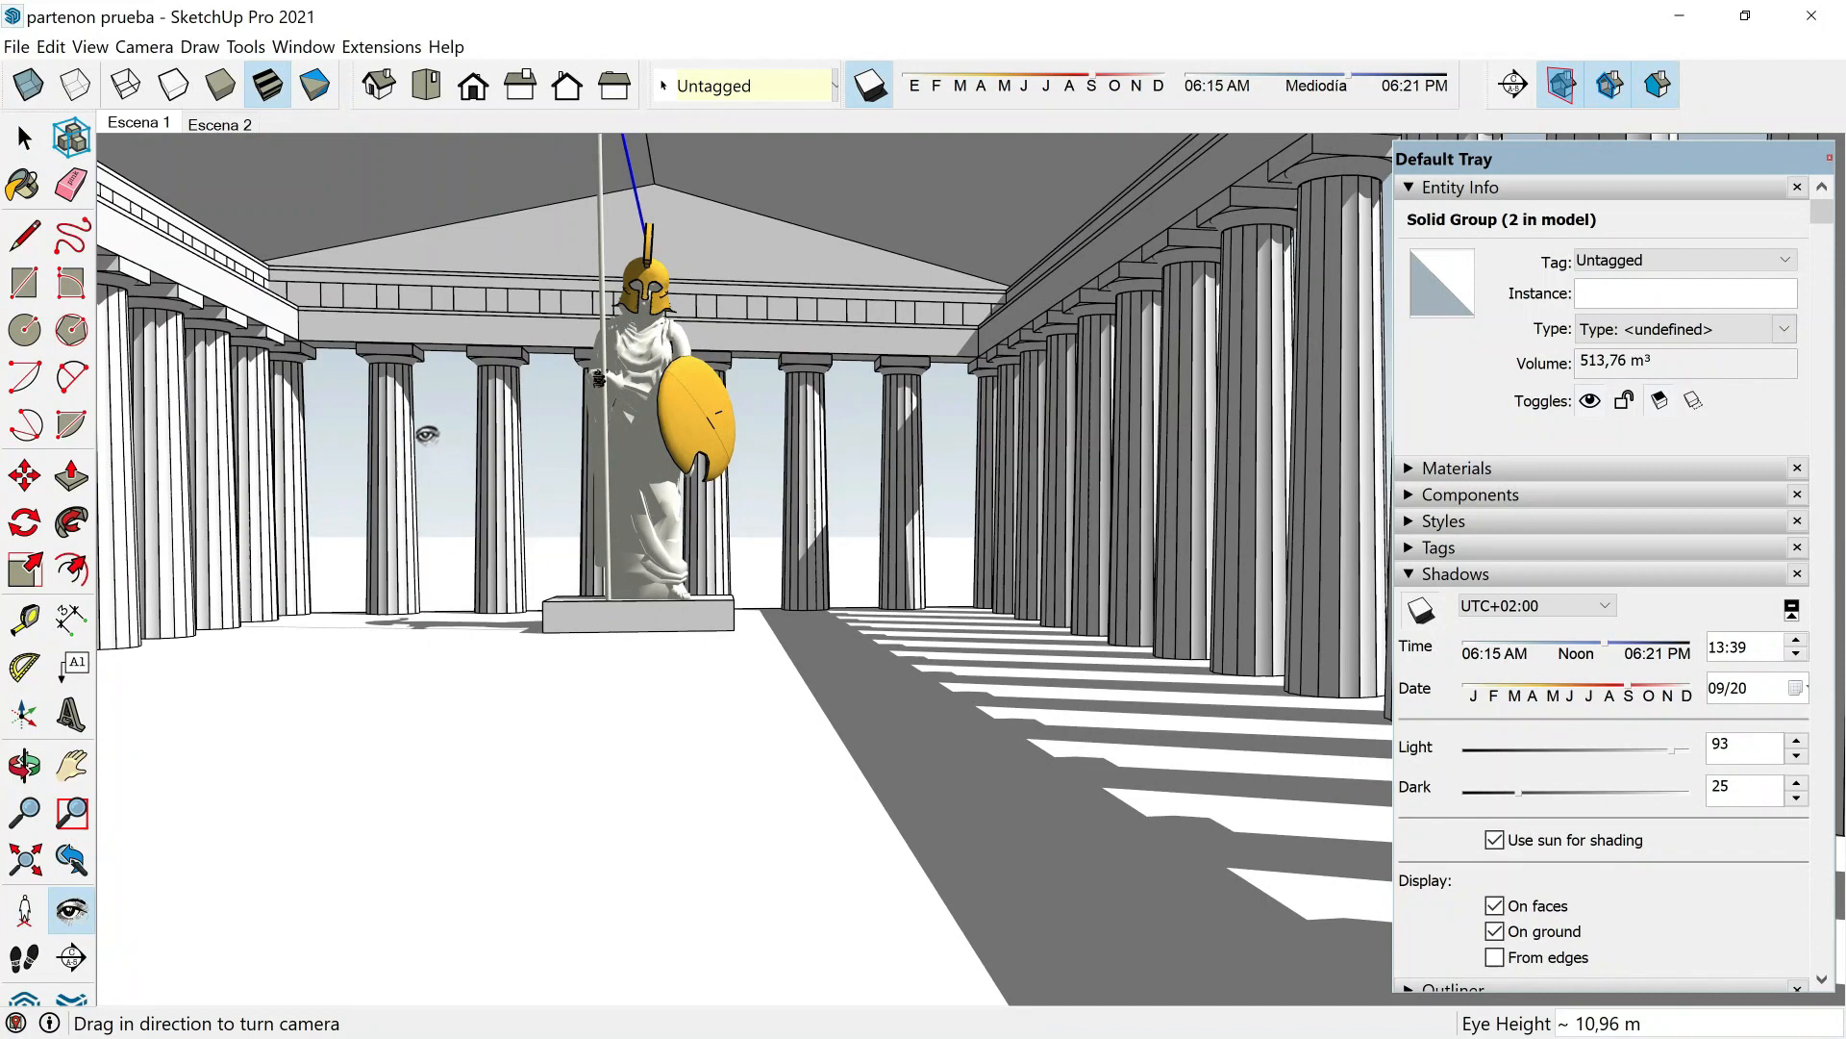
# Look around the temple interior from the viewpoint facing the statue.
pyautogui.moveTo(577, 462); pyautogui.dragTo(363, 434)
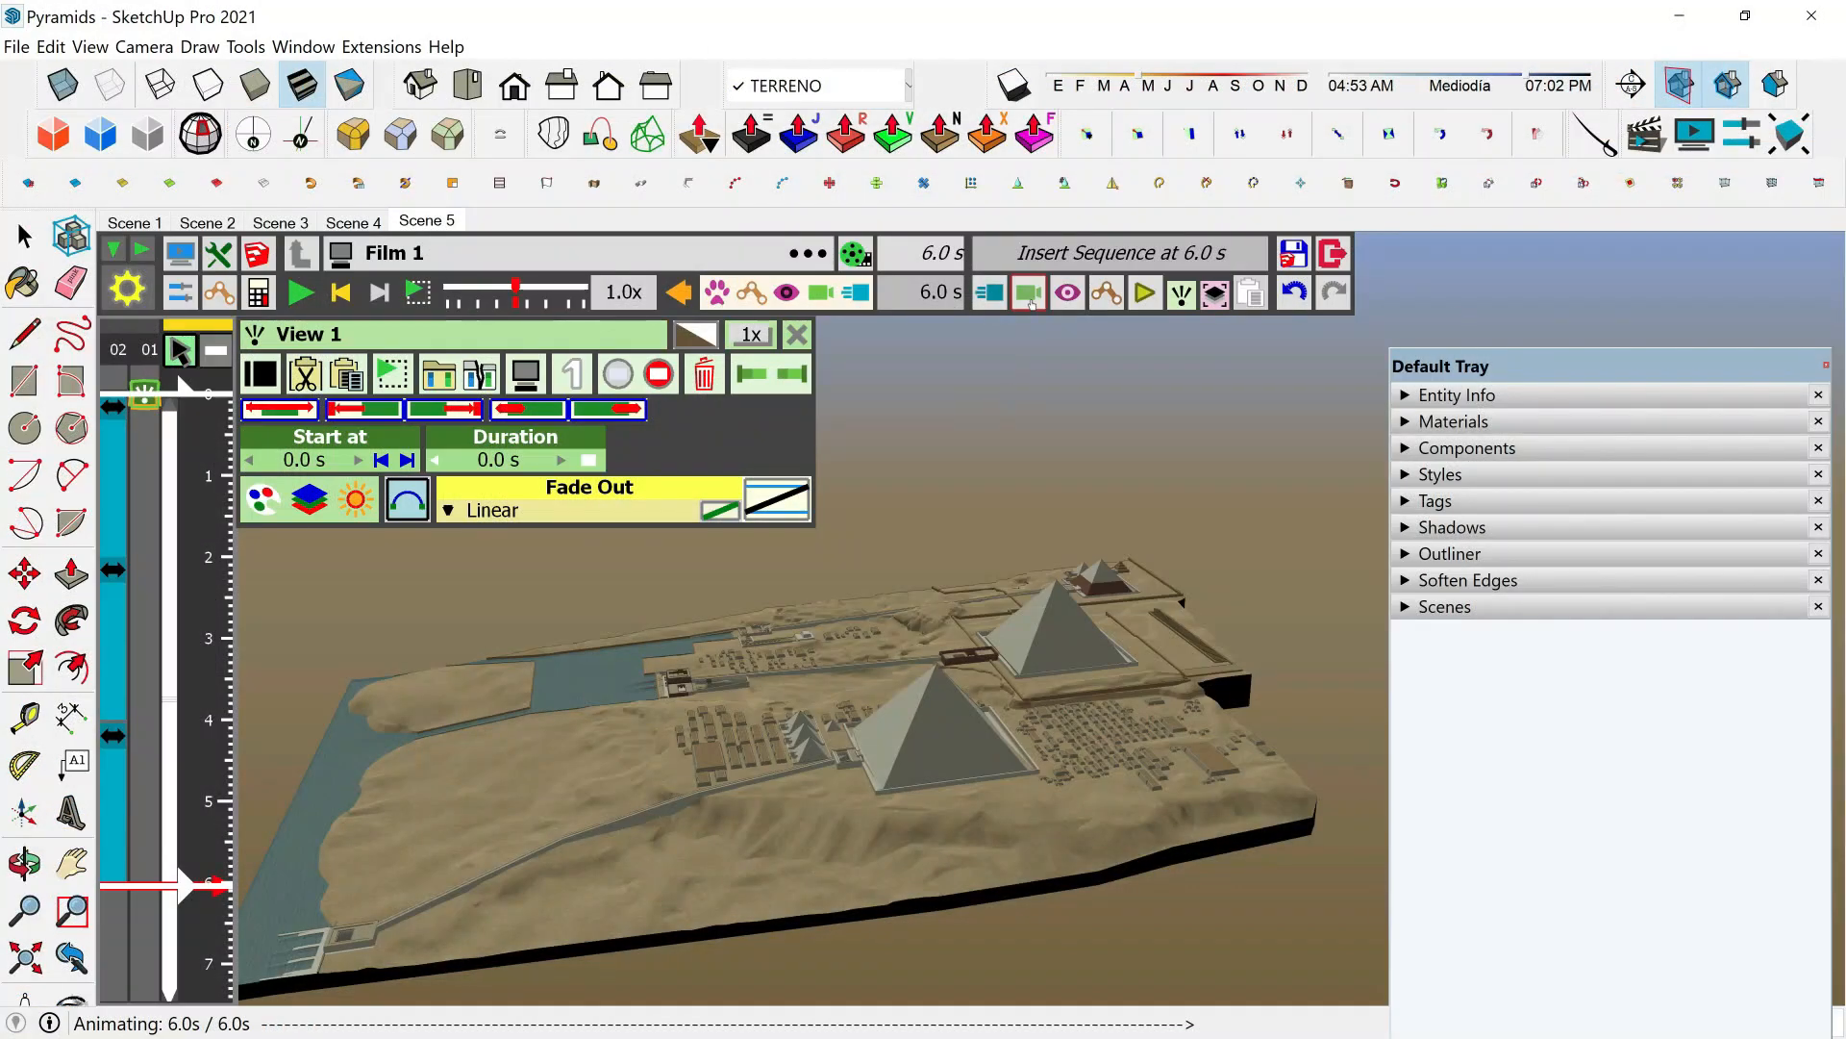
# Add a camera view of the pyramids from the river side at 6.0 s in Film 1 and play the clip.
pyautogui.click(1031, 300)
pyautogui.click(1039, 334)
pyautogui.moveTo(606, 666); pyautogui.dragTo(1423, 625, button='middle')
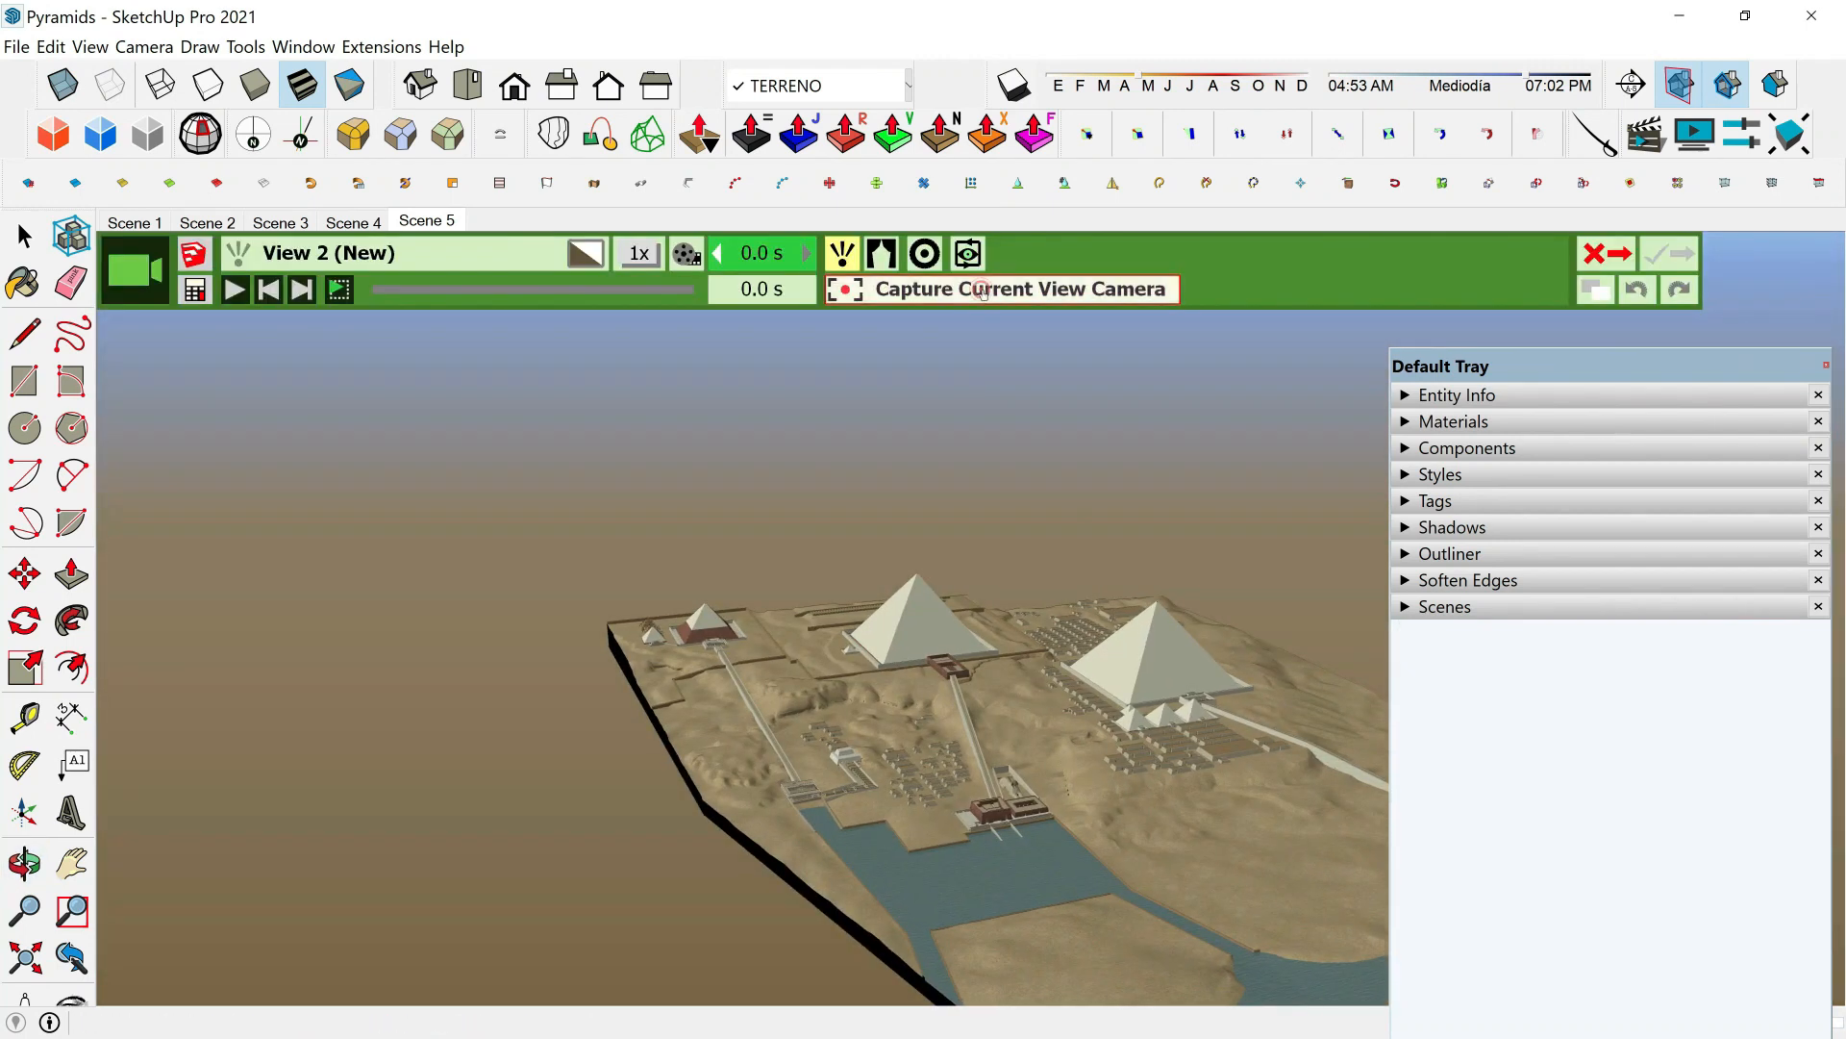
pyautogui.click(1670, 255)
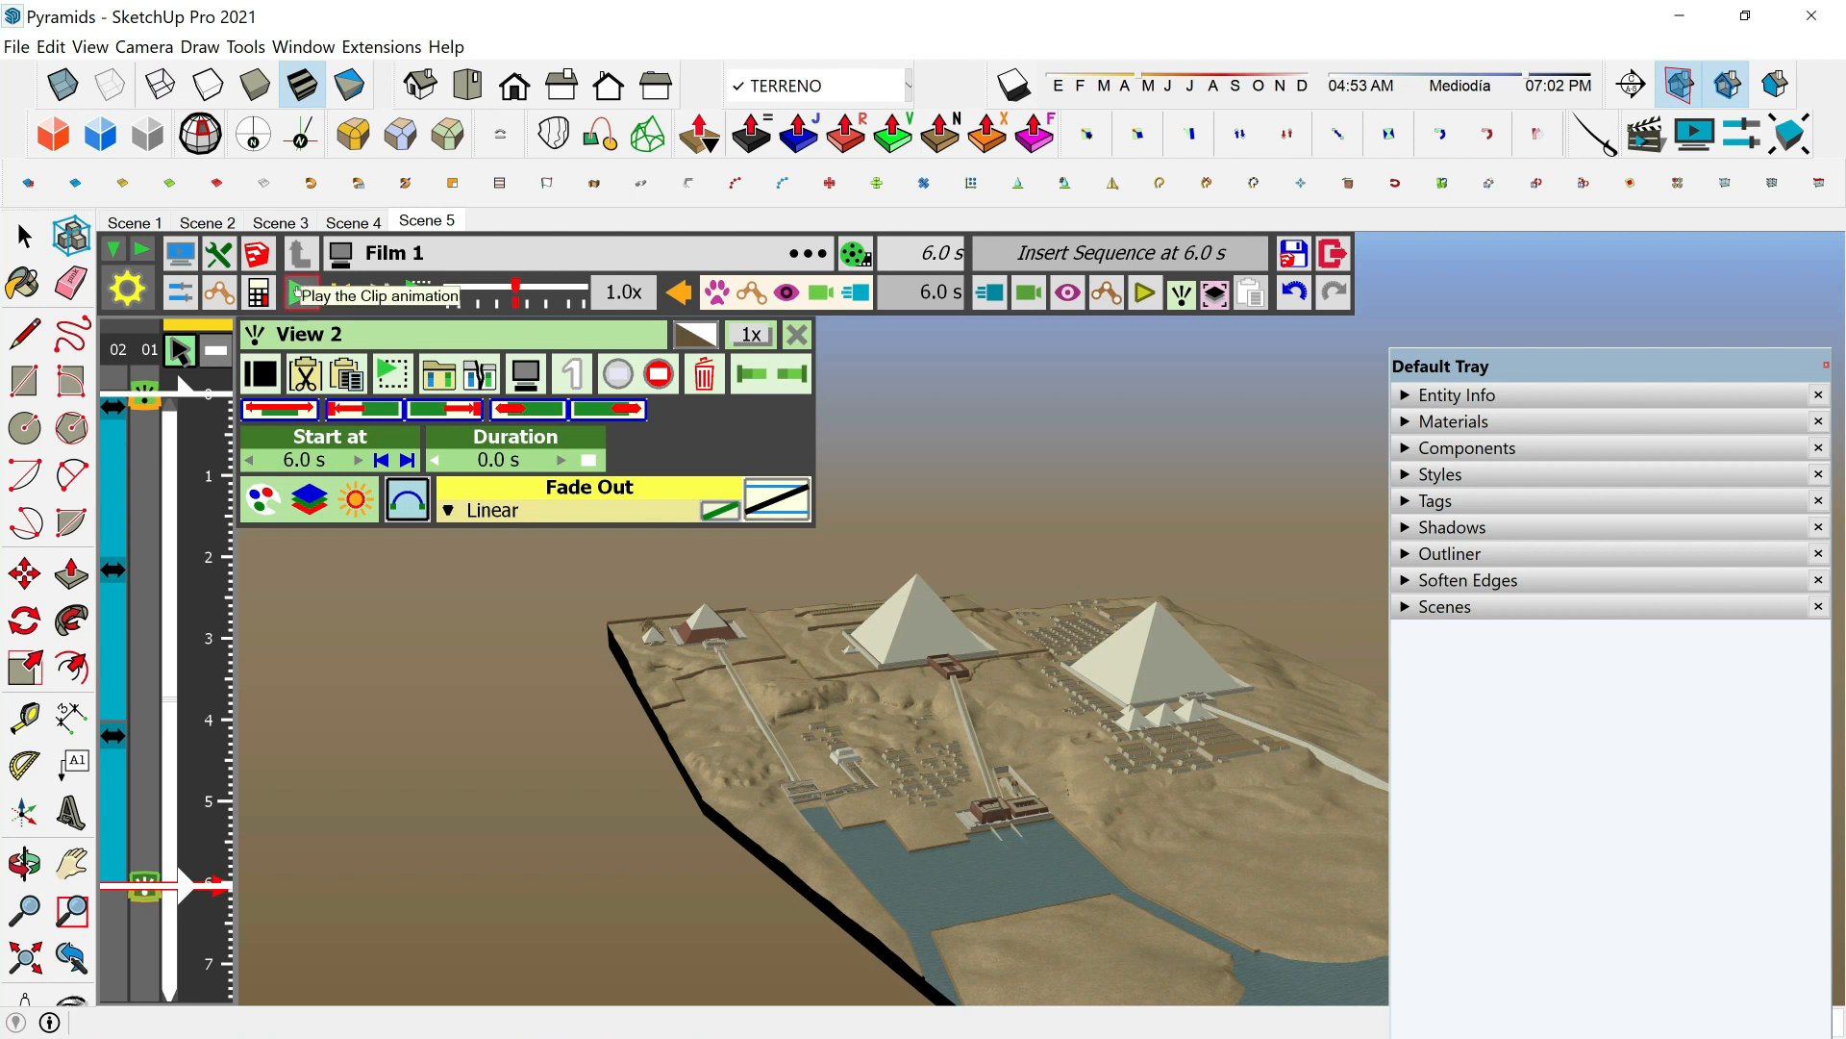
pyautogui.click(298, 293)
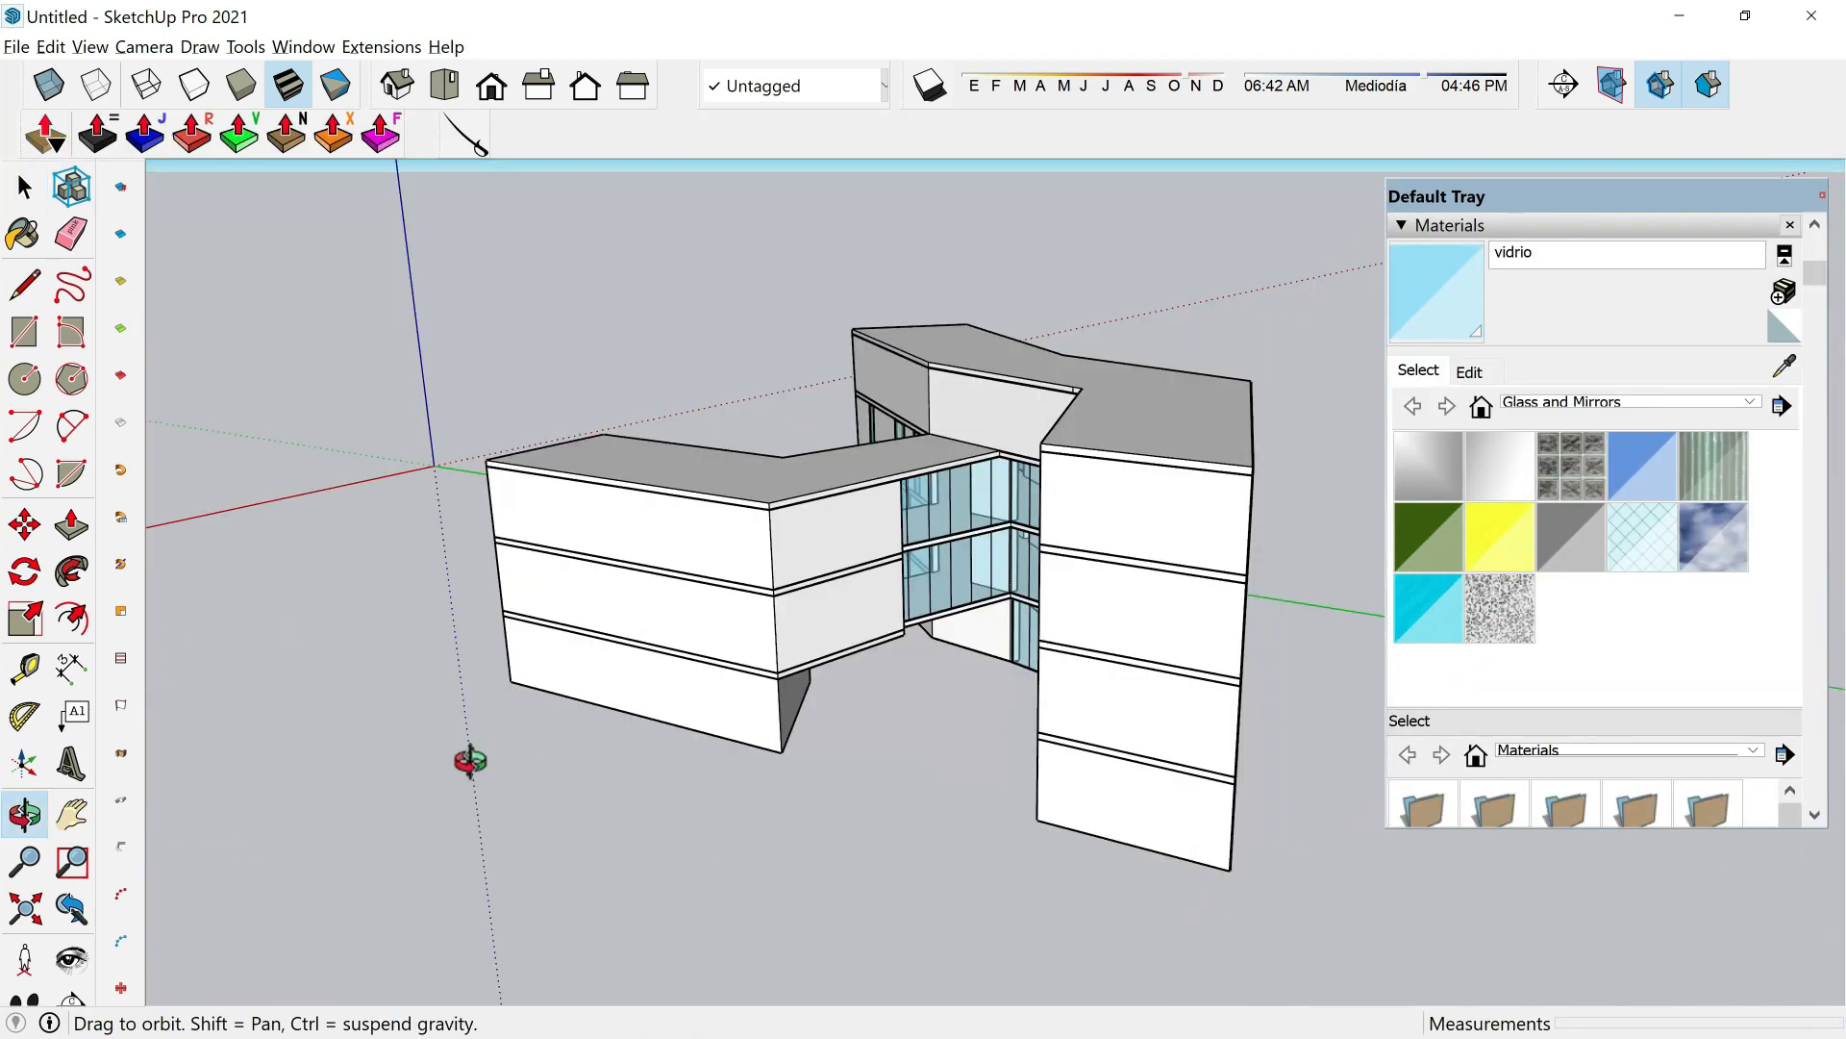
pyautogui.moveTo(466, 762); pyautogui.dragTo(472, 611)
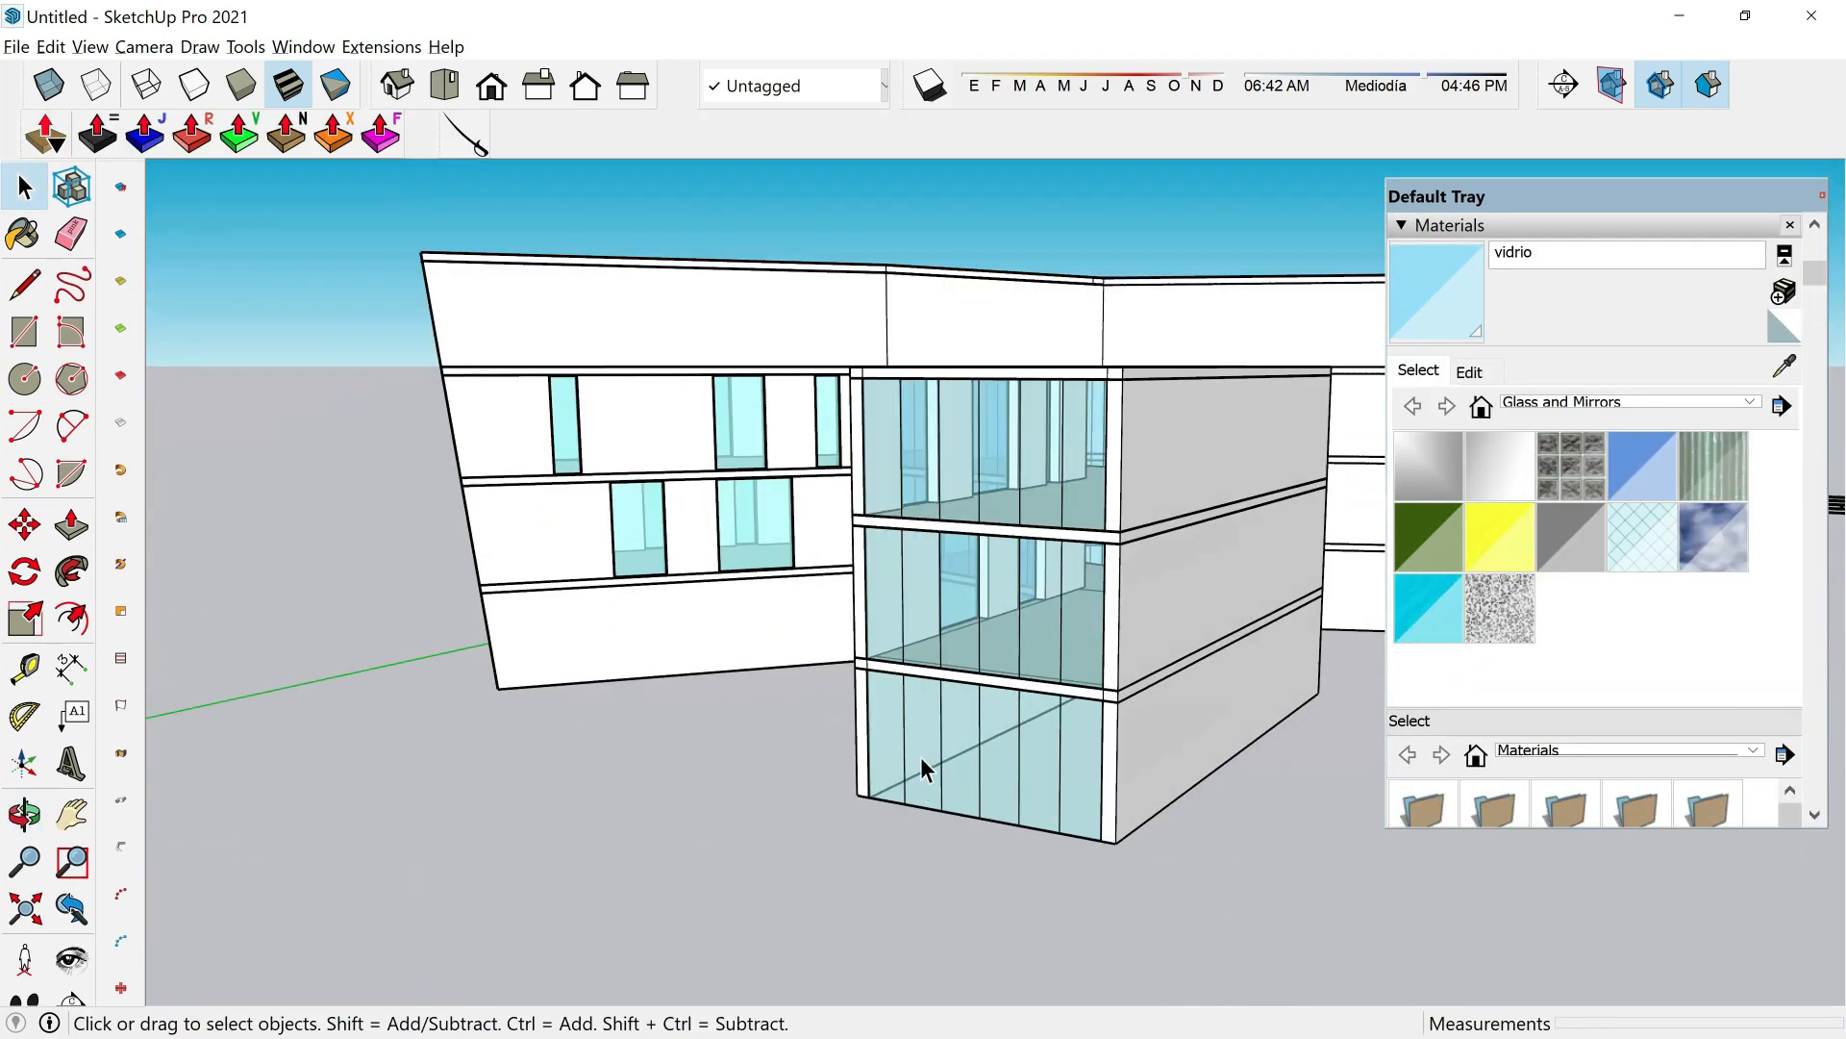
pyautogui.click(921, 758)
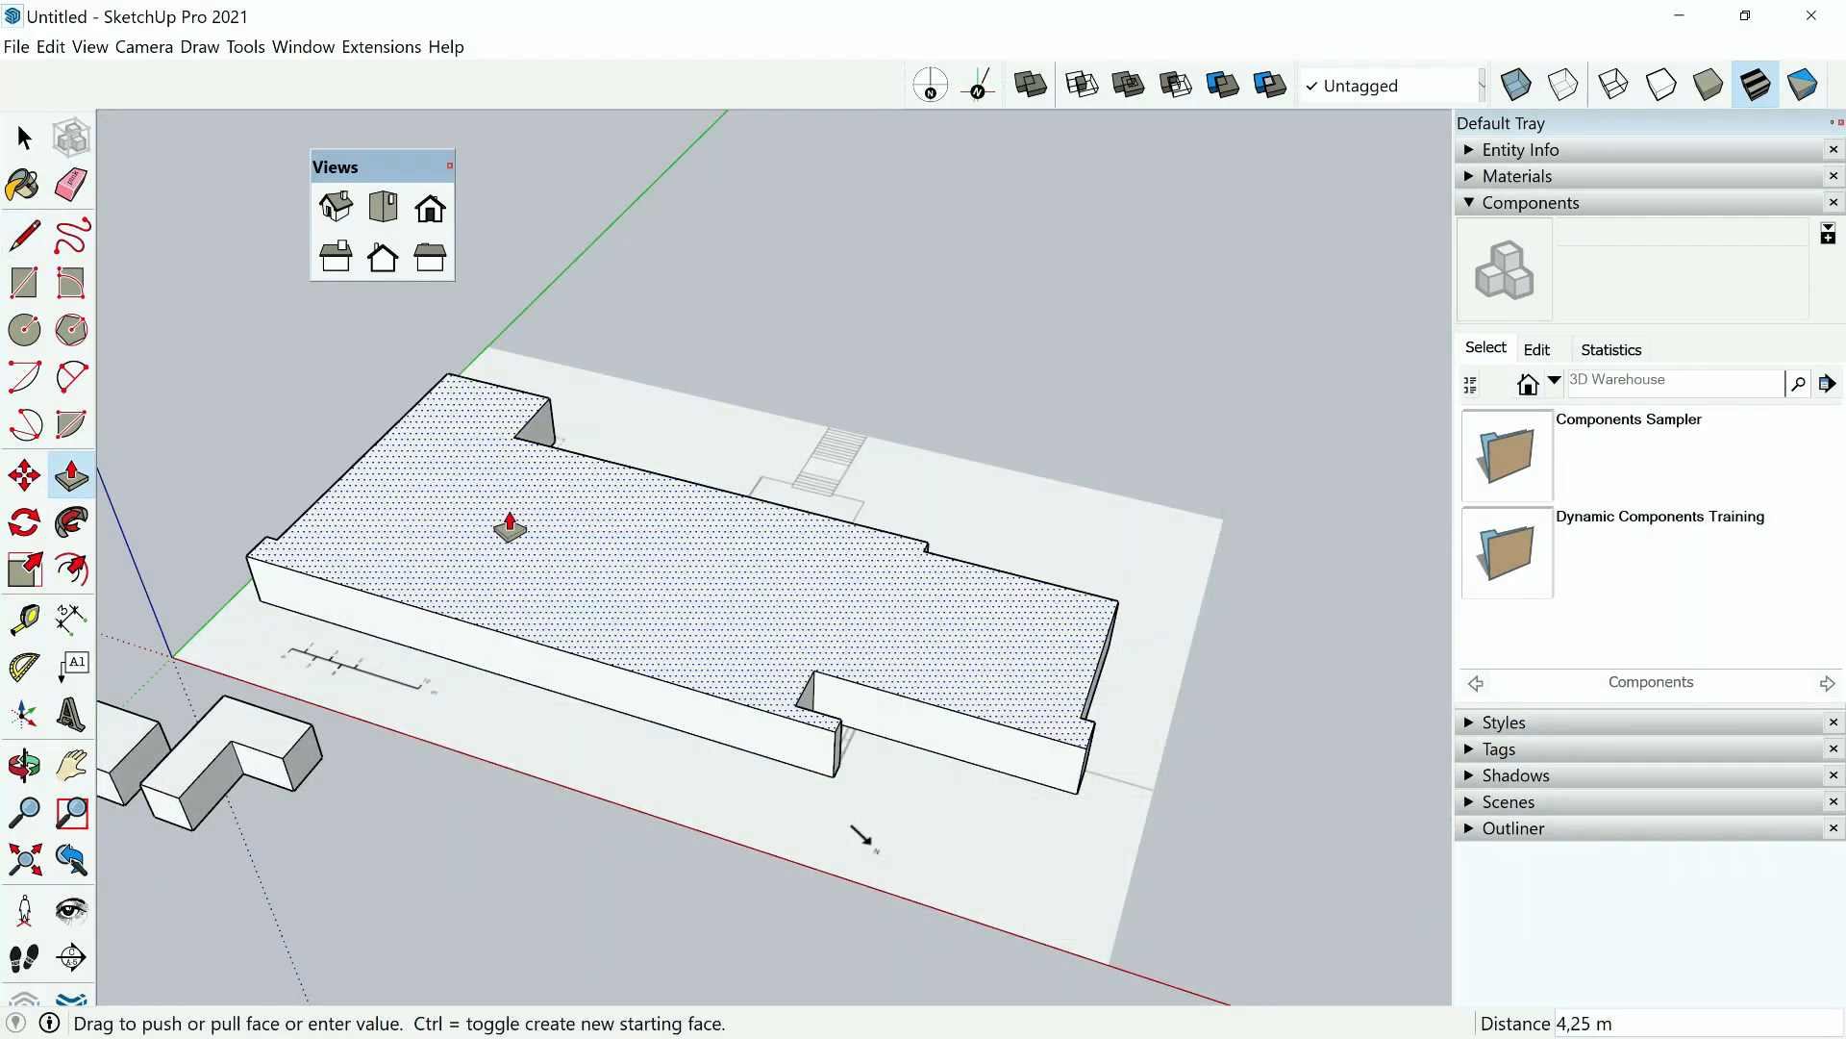
# Push/Pull the floor-plan face of the long building to give it height.
pyautogui.moveTo(510, 527)
pyautogui.mouseDown()
pyautogui.moveTo(503, 465)
pyautogui.moveTo(488, 573)
pyautogui.moveTo(482, 536)
pyautogui.mouseUp()
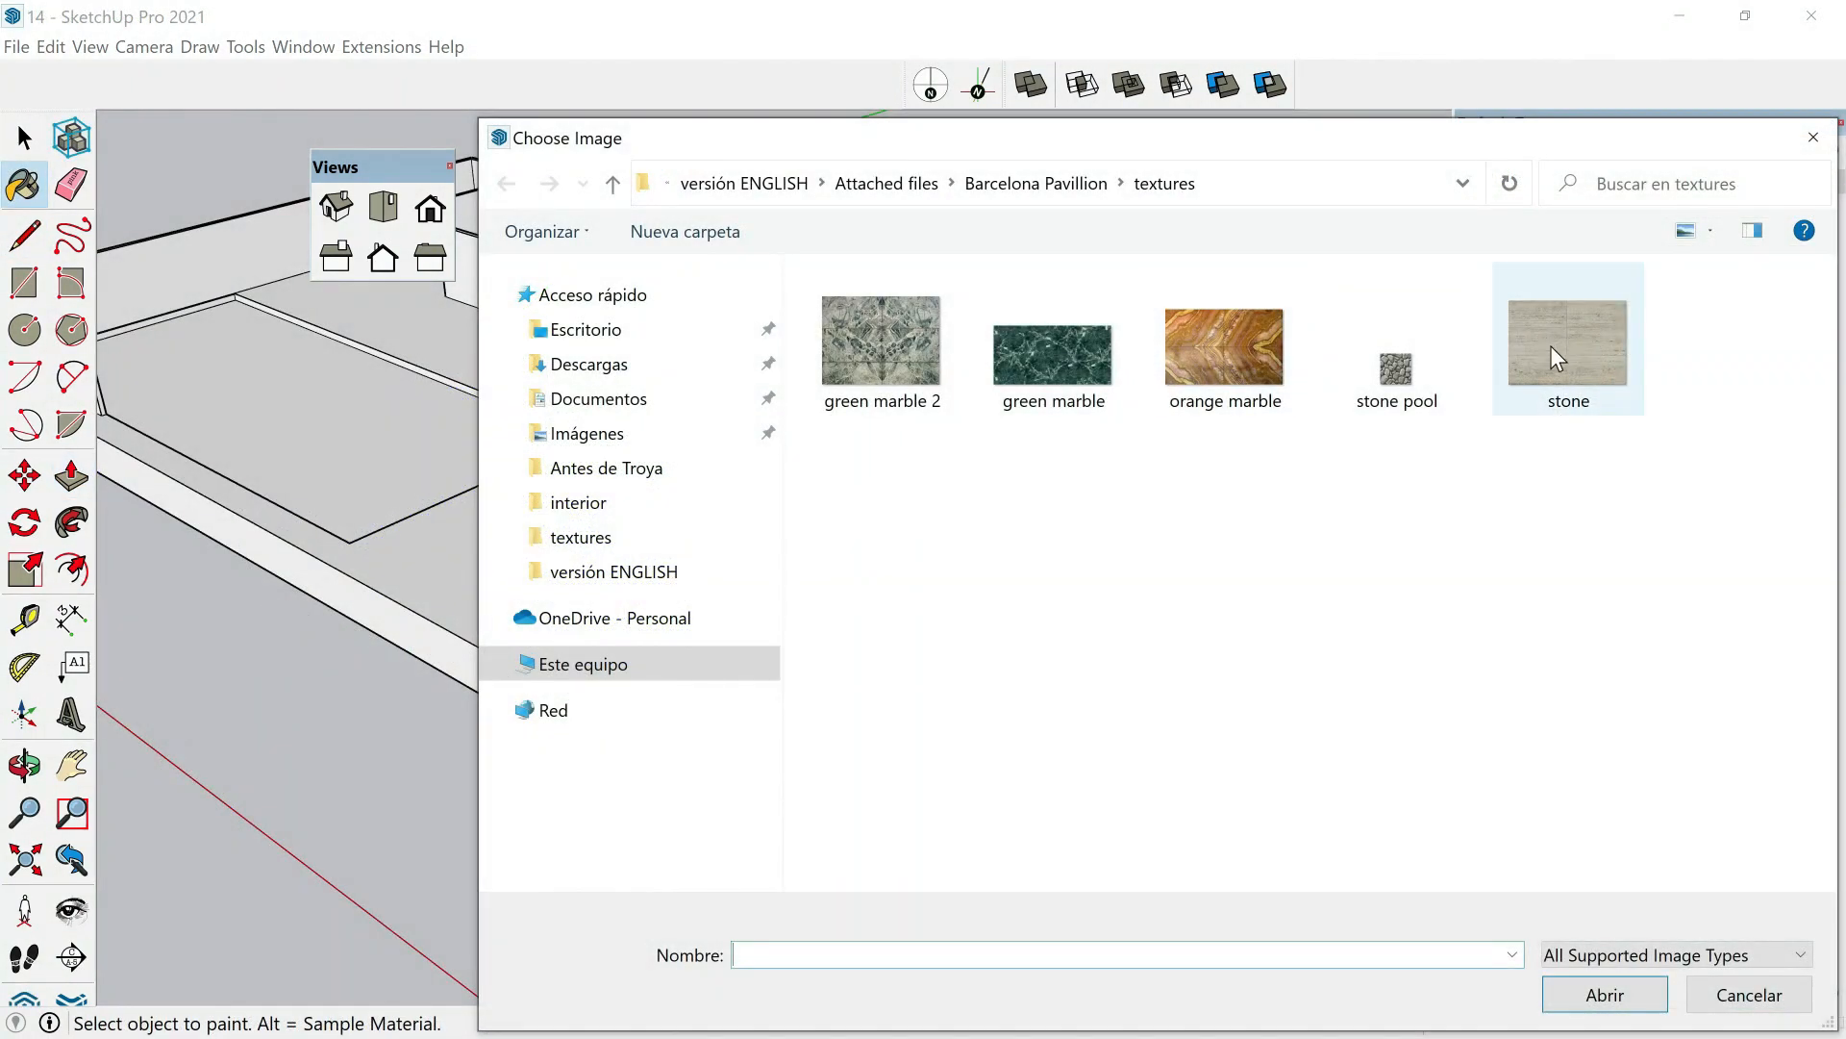
# Load the stone image as the material texture for the pavilion floor and set its width to 4 m.
pyautogui.click(1562, 331)
pyautogui.click(1604, 994)
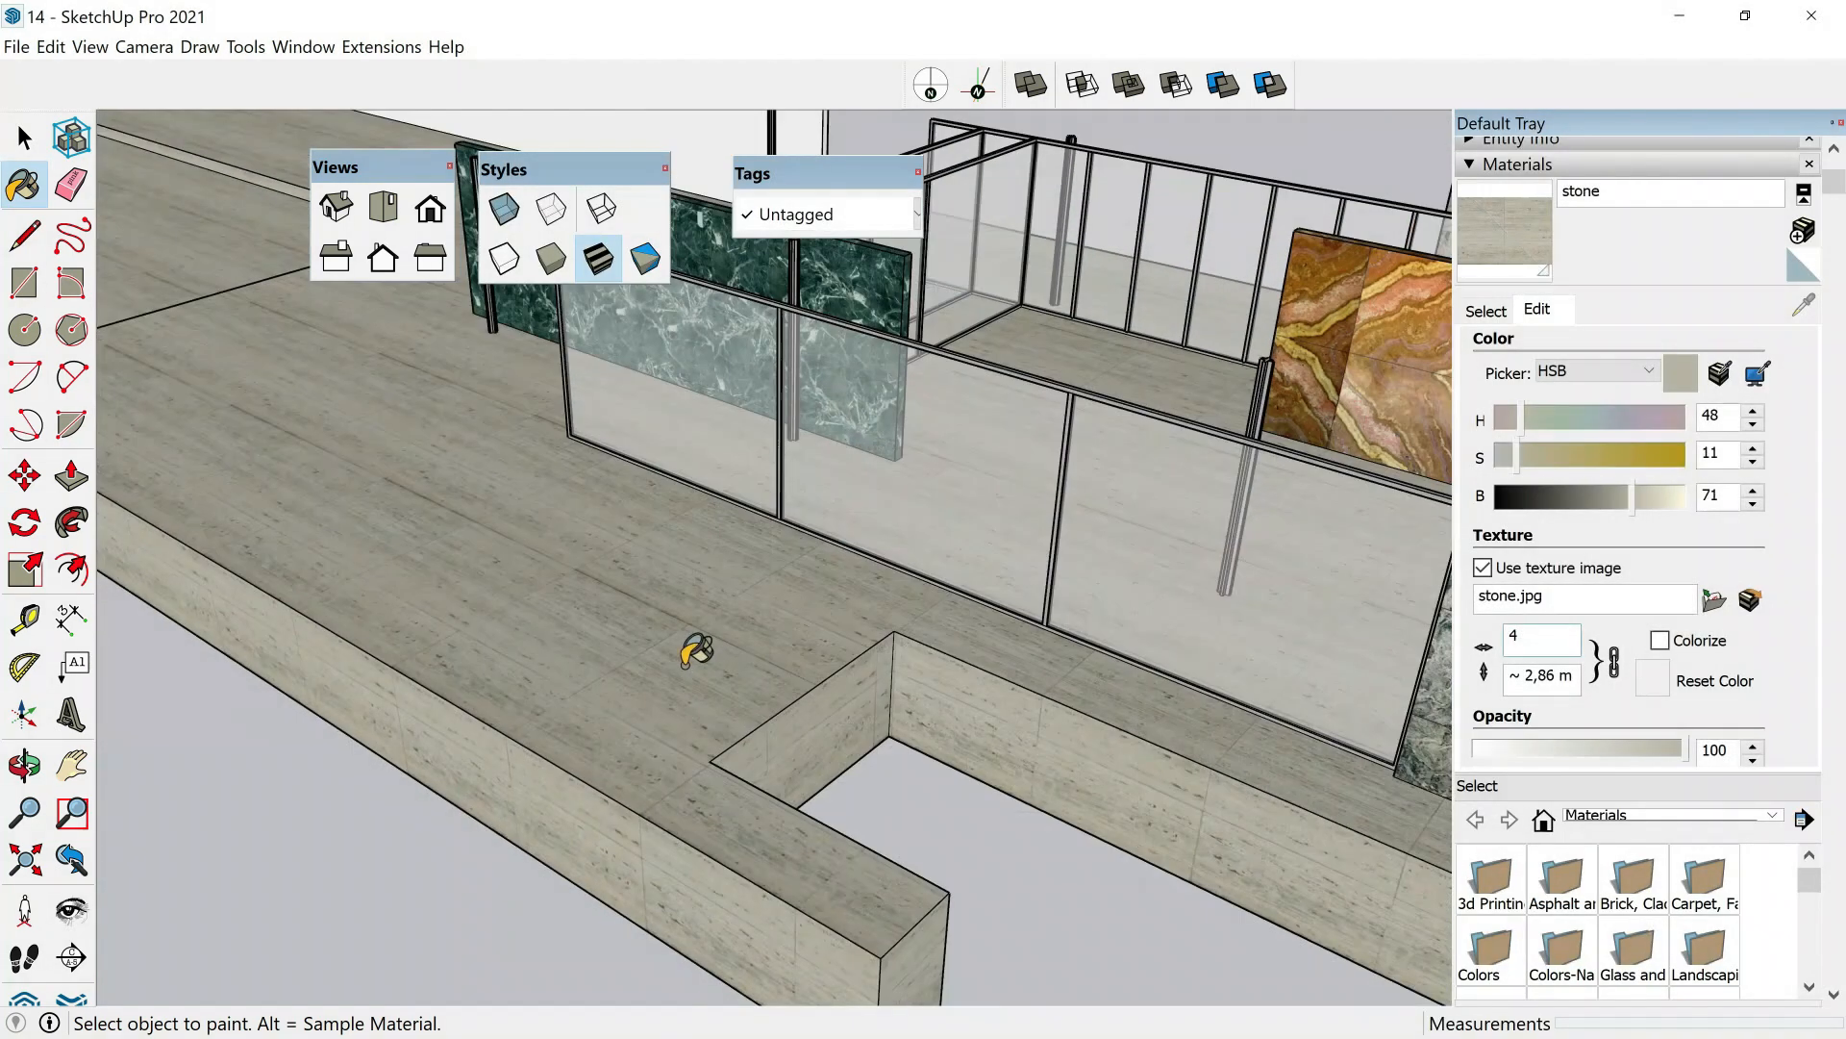
pyautogui.moveTo(680, 647)
pyautogui.mouseDown(button='middle')
pyautogui.moveTo(660, 833)
pyautogui.moveTo(671, 863)
pyautogui.moveTo(709, 832)
pyautogui.mouseUp(button='middle')
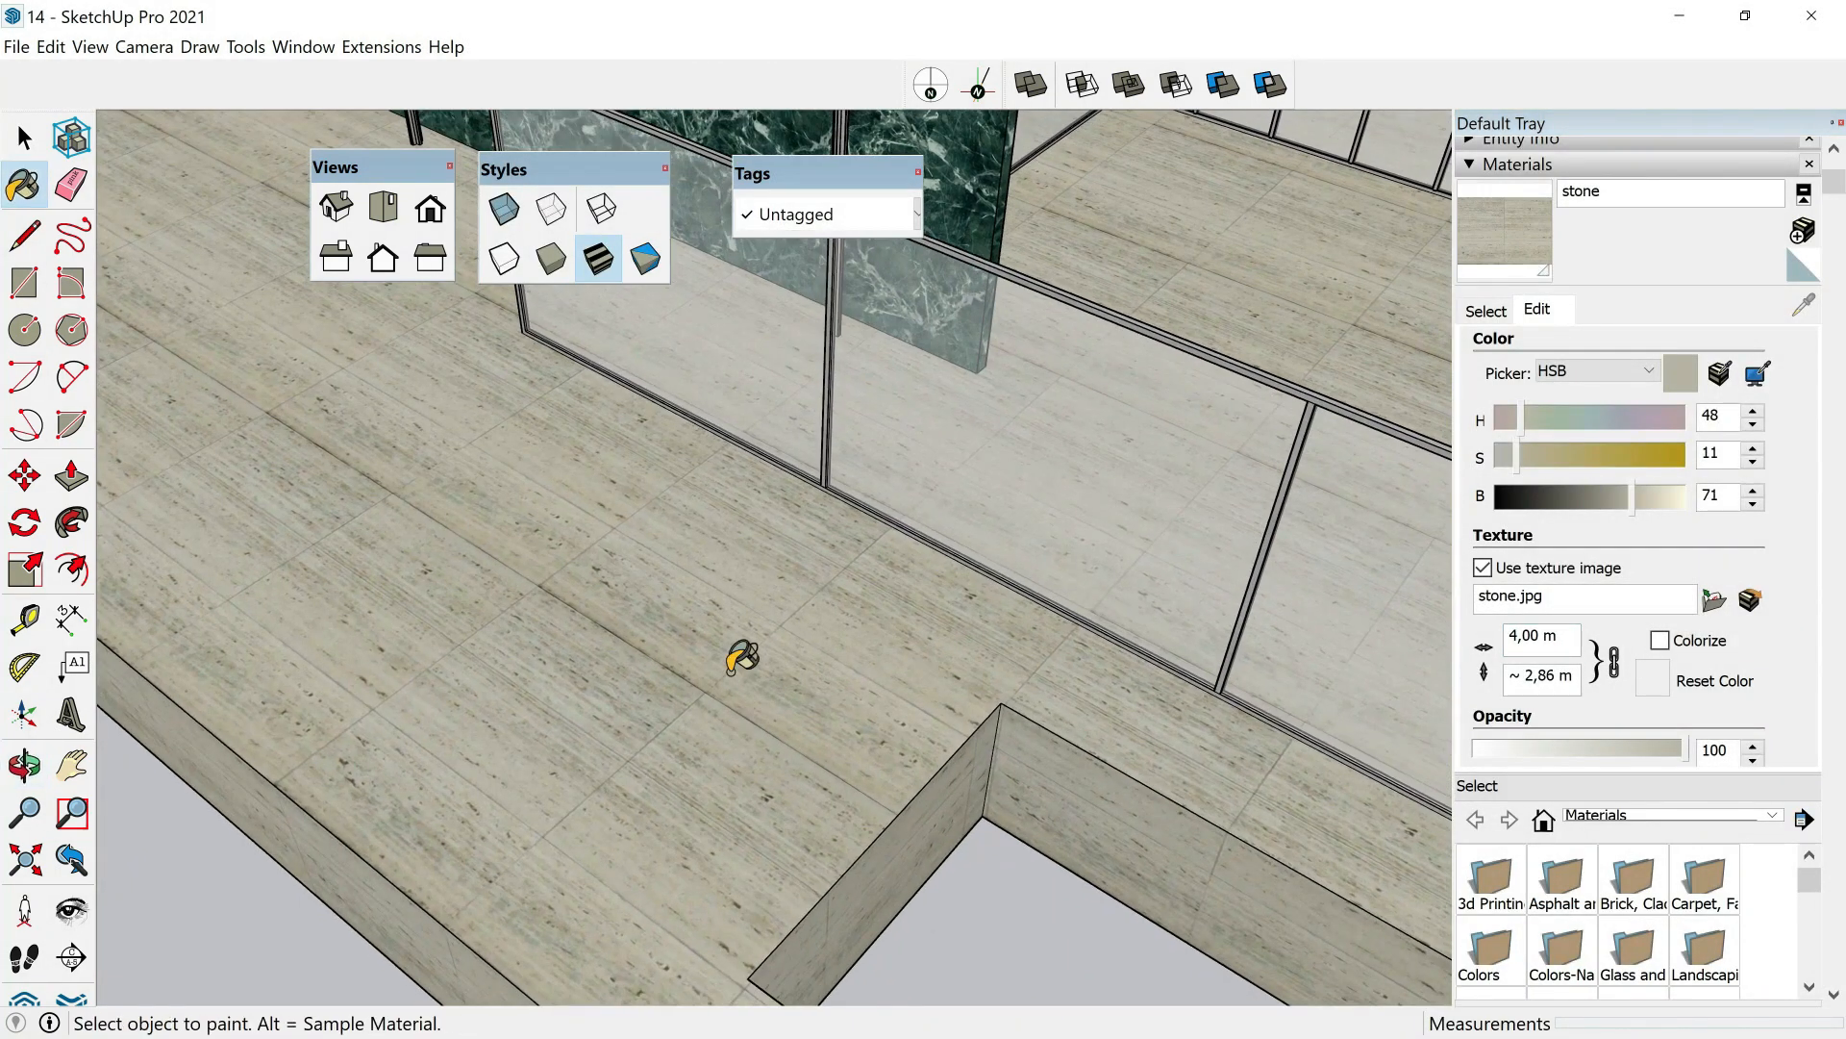
pyautogui.scroll(-2, 721, 673)
pyautogui.scroll(2, 689, 820)
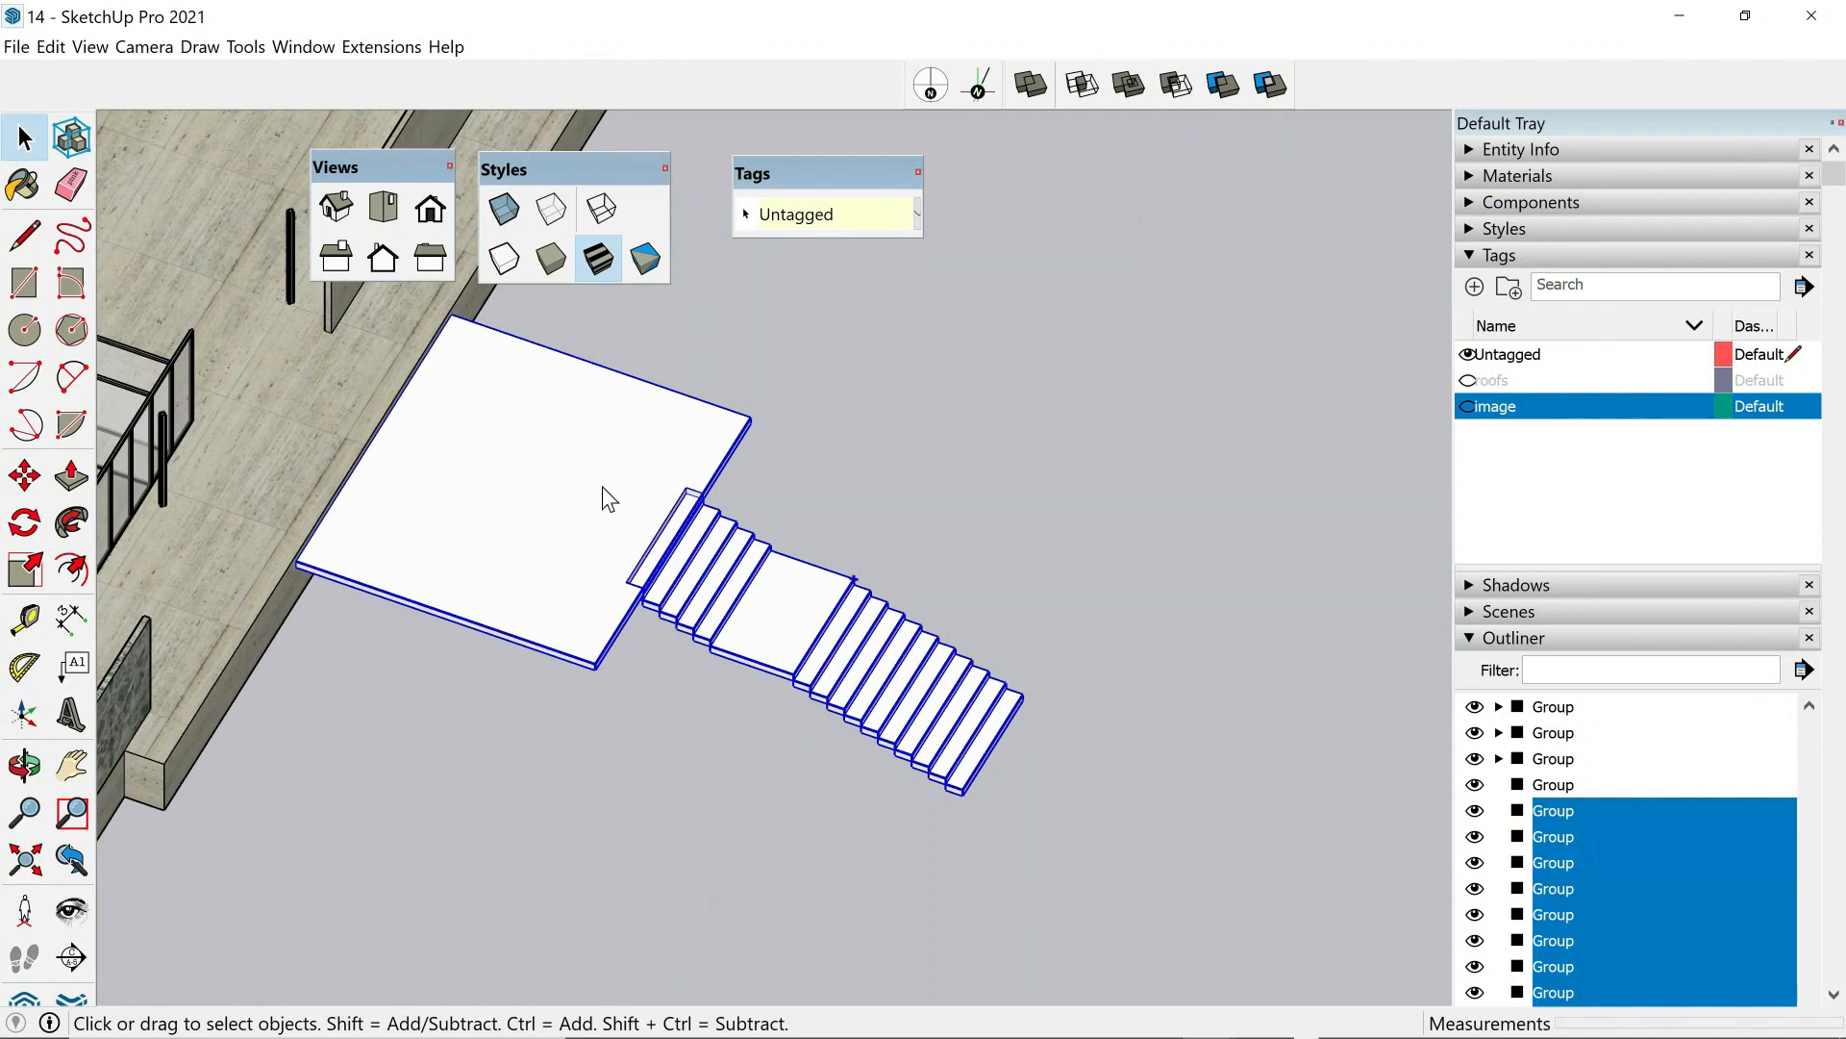
# Combine the selected landing slab and stair steps beside the pavilion into one group.
pyautogui.rightClick(602, 487)
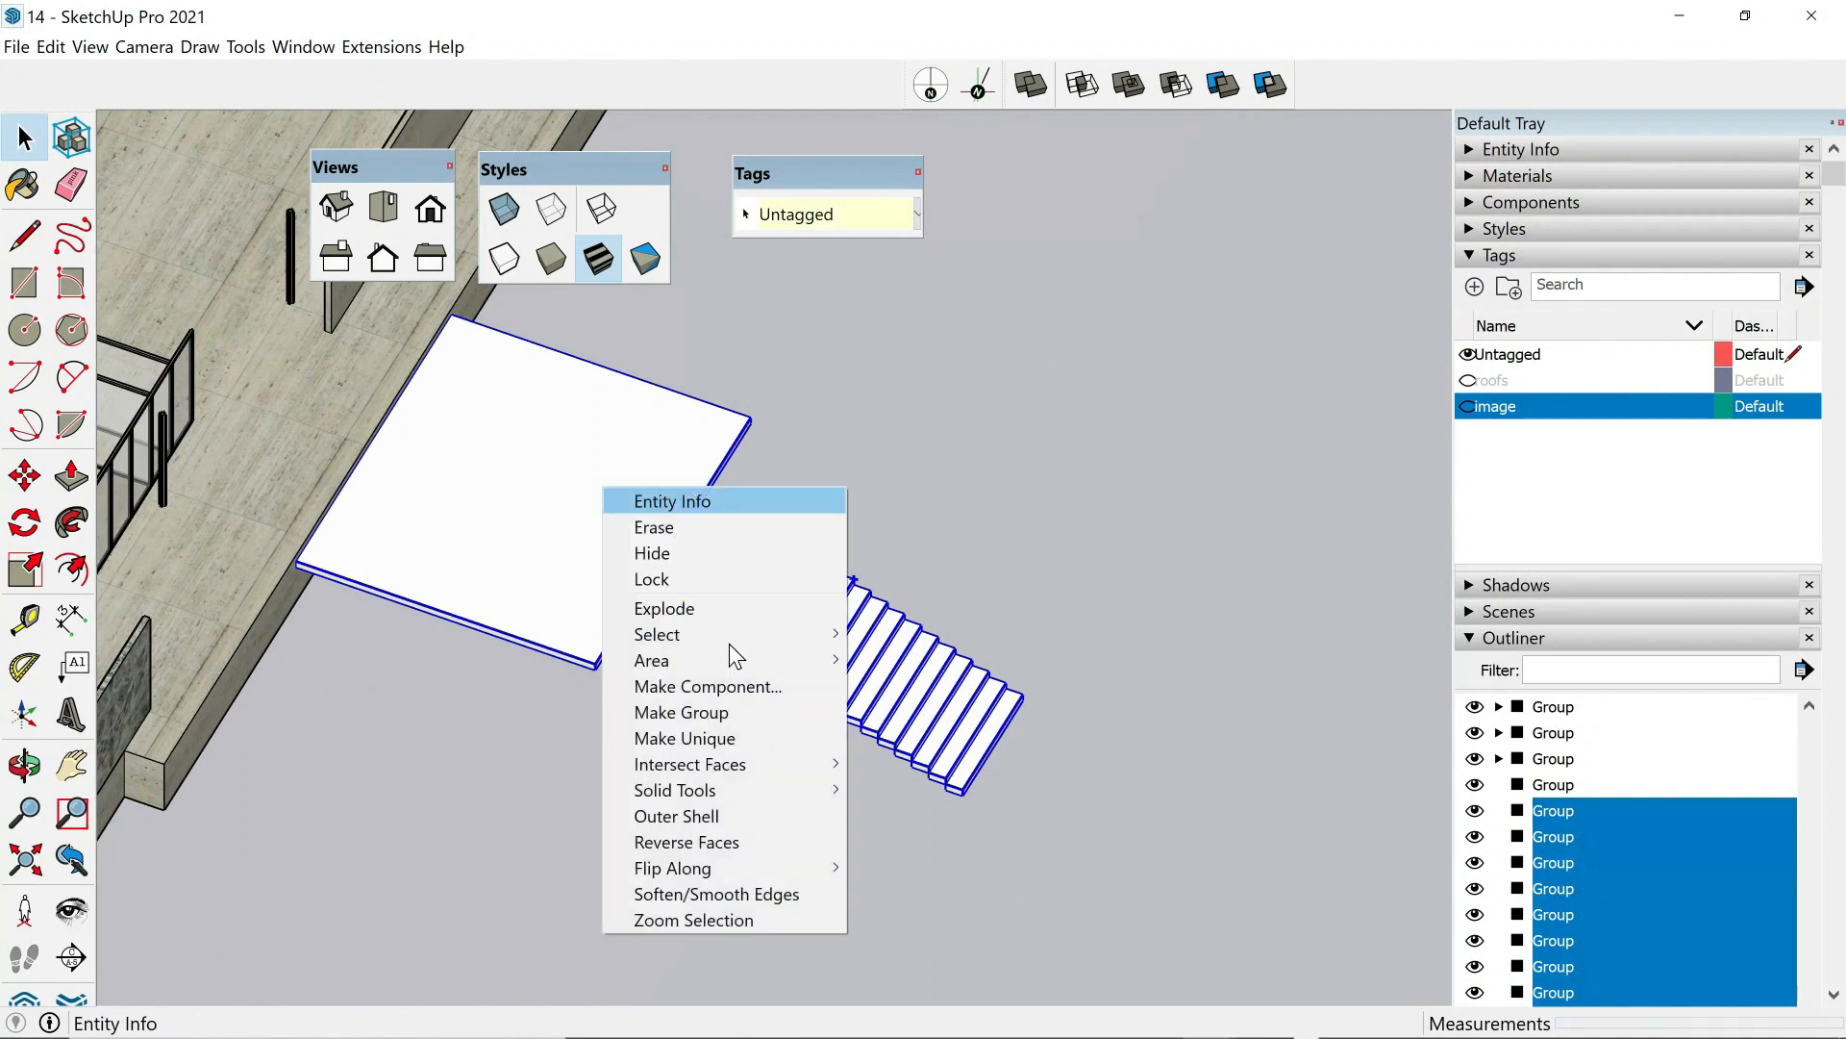
pyautogui.click(718, 713)
pyautogui.moveTo(719, 715); pyautogui.dragTo(777, 606, button='middle')
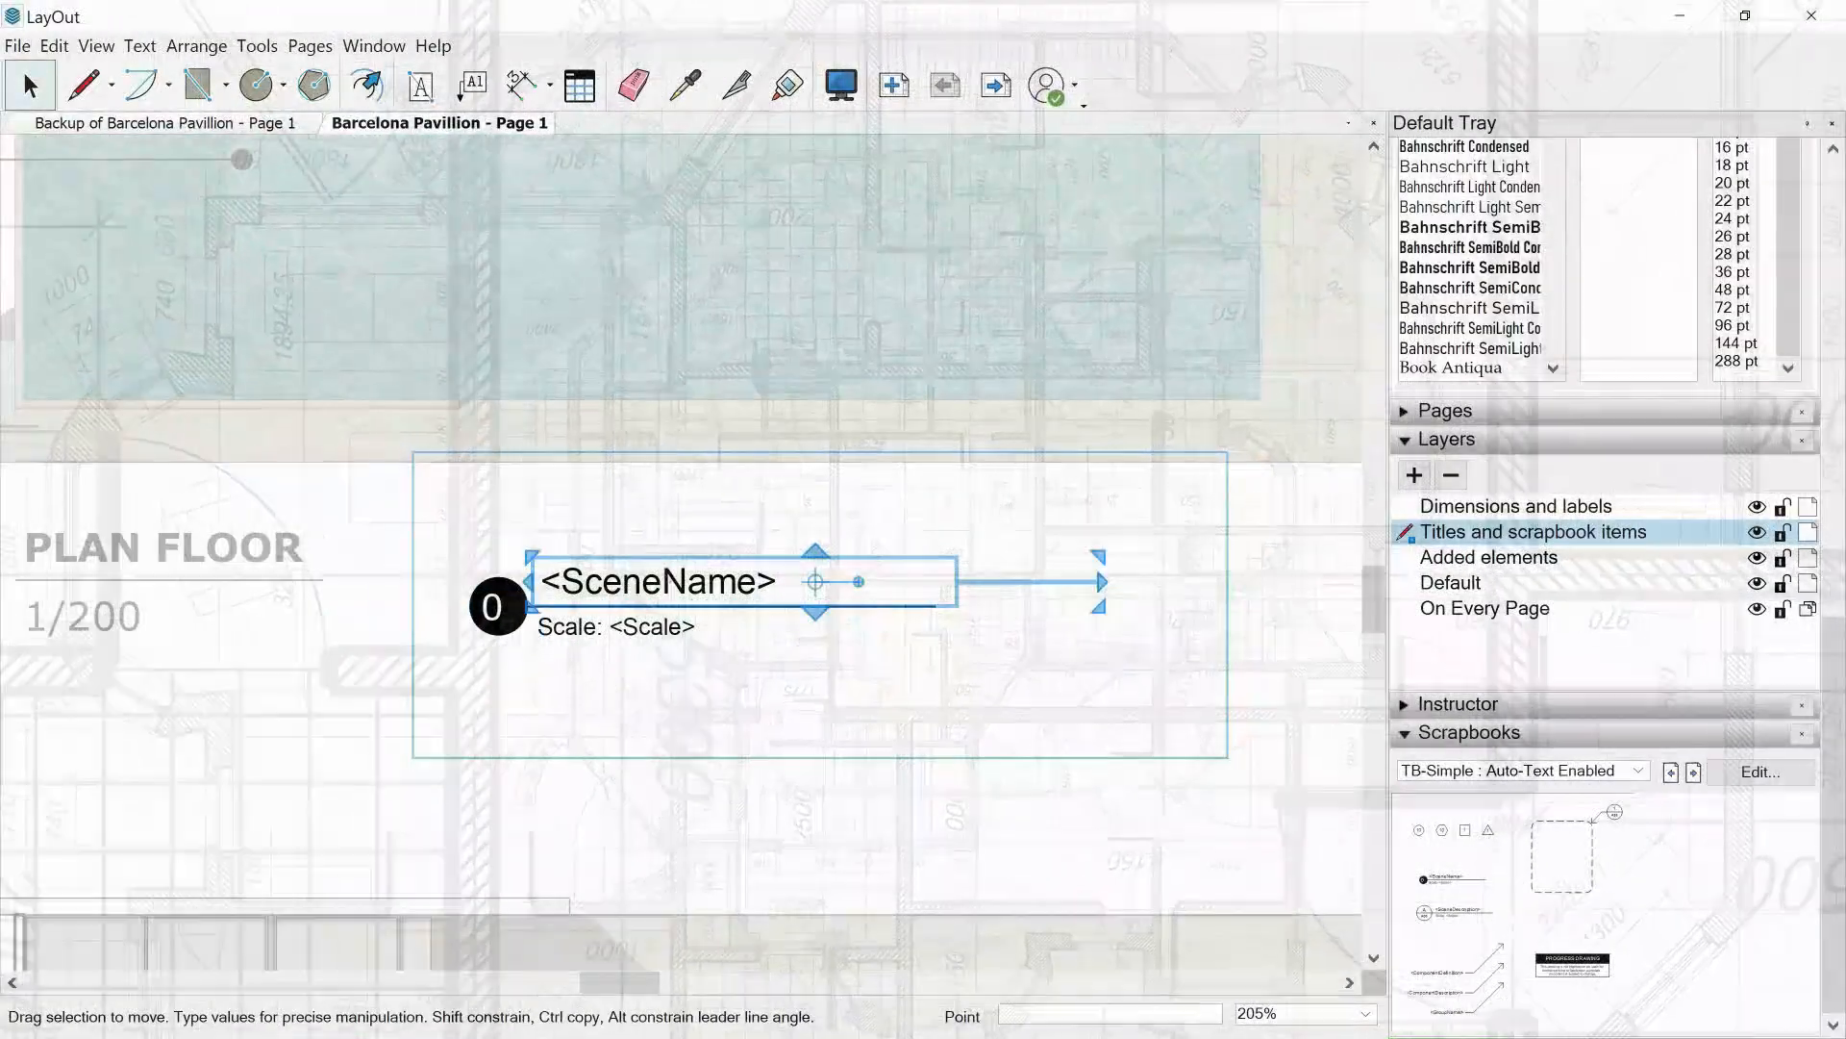
# In LayOut, replace the scene name in the plan's title label with GROUND FLOOR and open the scale line for editing.
pyautogui.write('GROUND FLOOR')
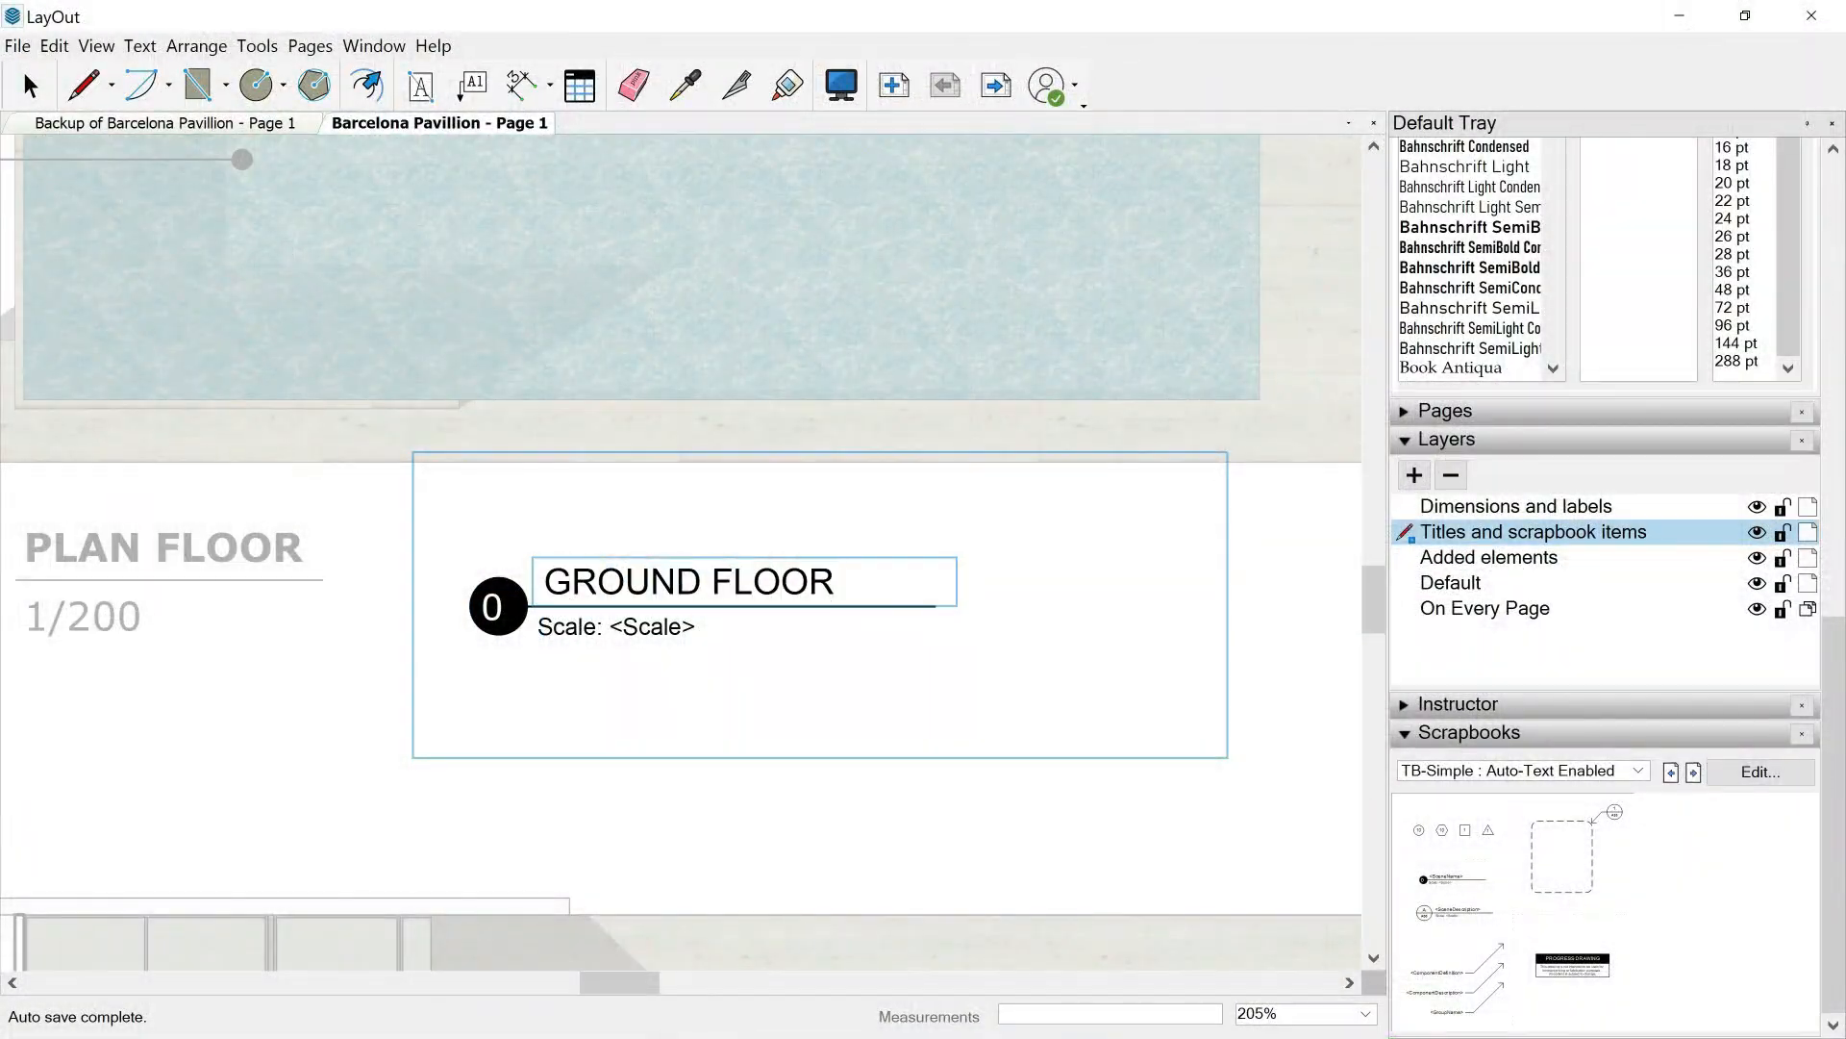
pyautogui.doubleClick(652, 638)
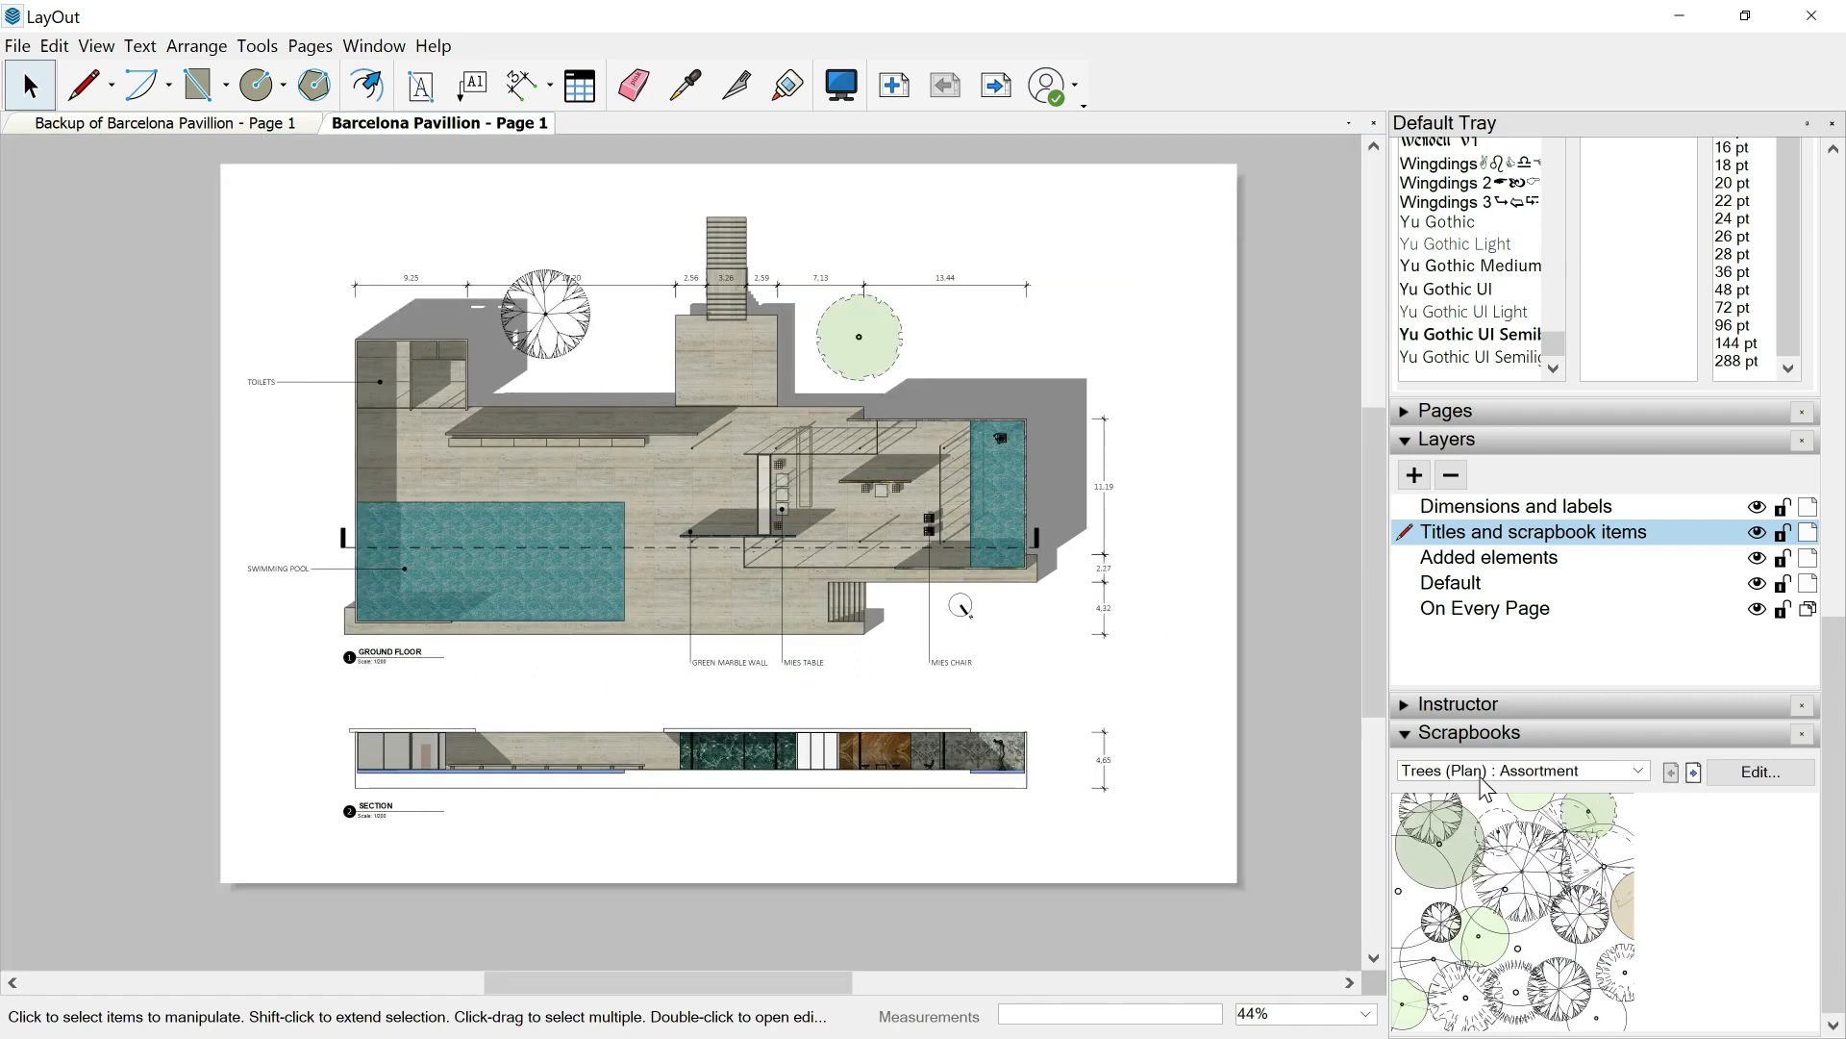
# Place tree symbols from the Trees (Plan) : Assortment scrapbook around the pavilion's ground floor plan.
pyautogui.moveTo(1013, 346); pyautogui.dragTo(1013, 344)
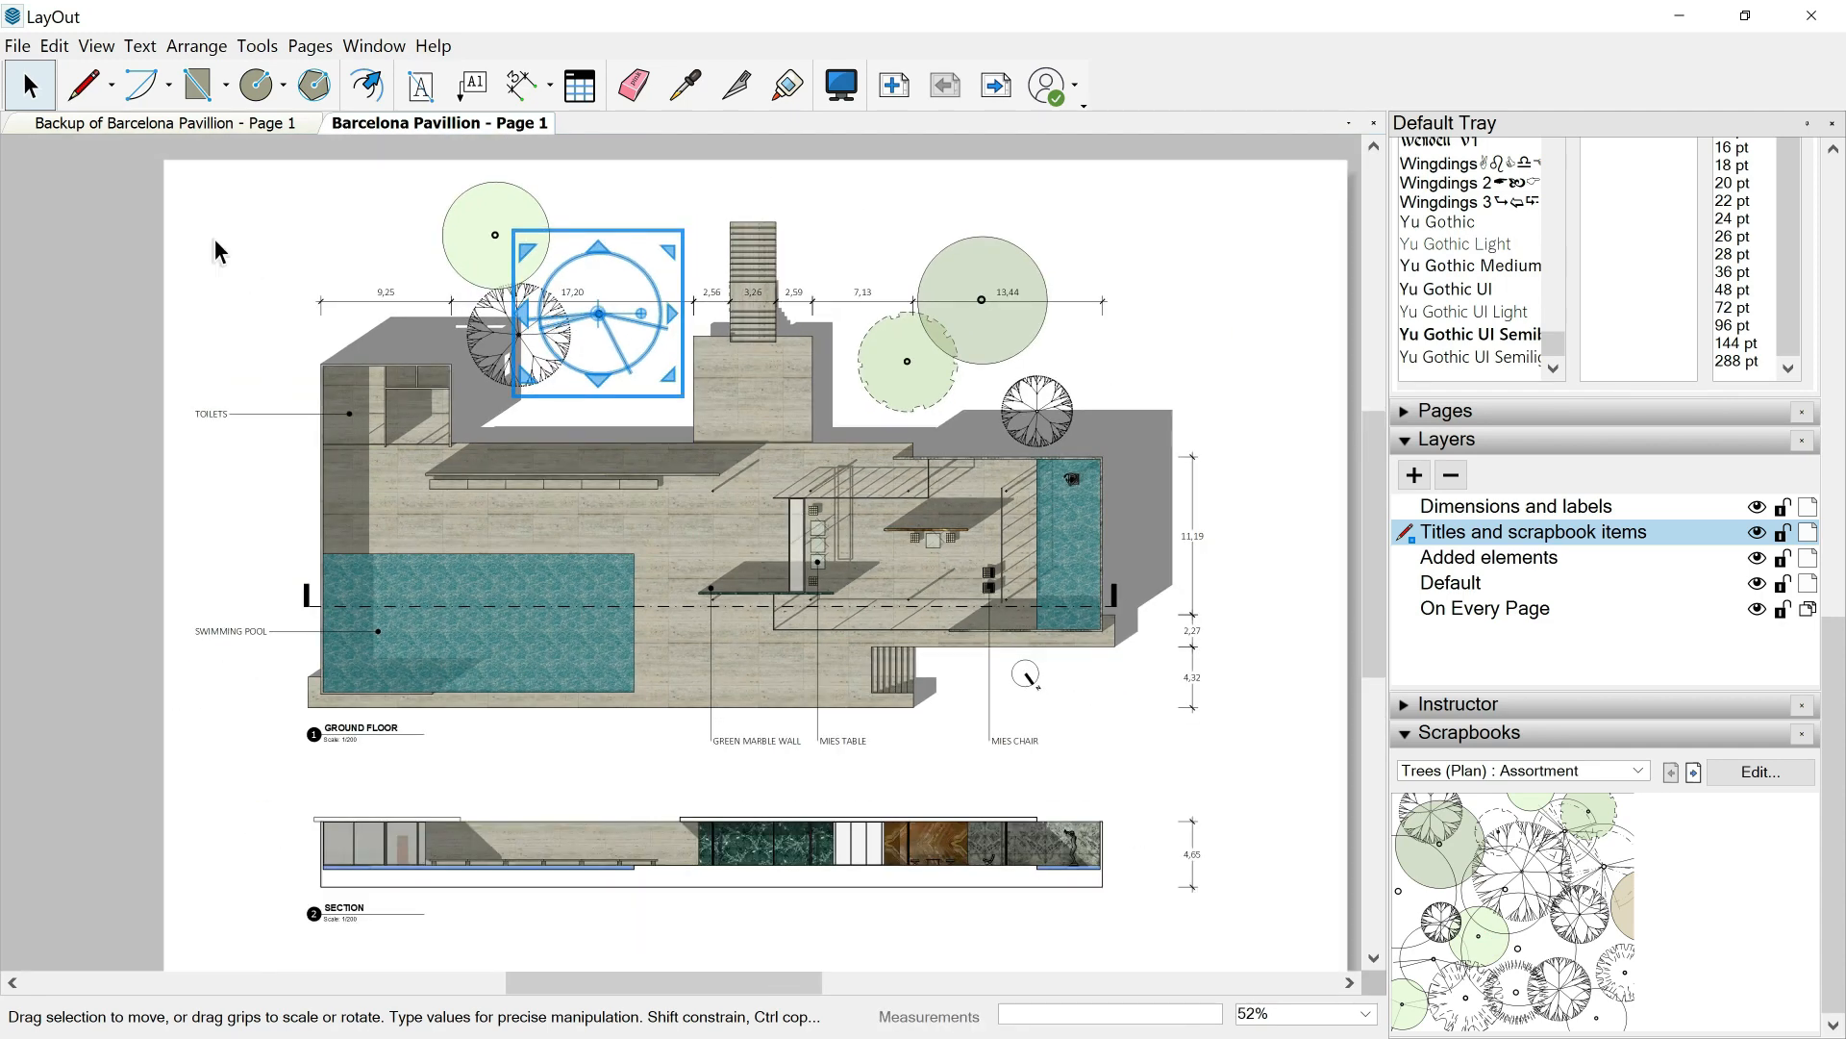
pyautogui.click(167, 210)
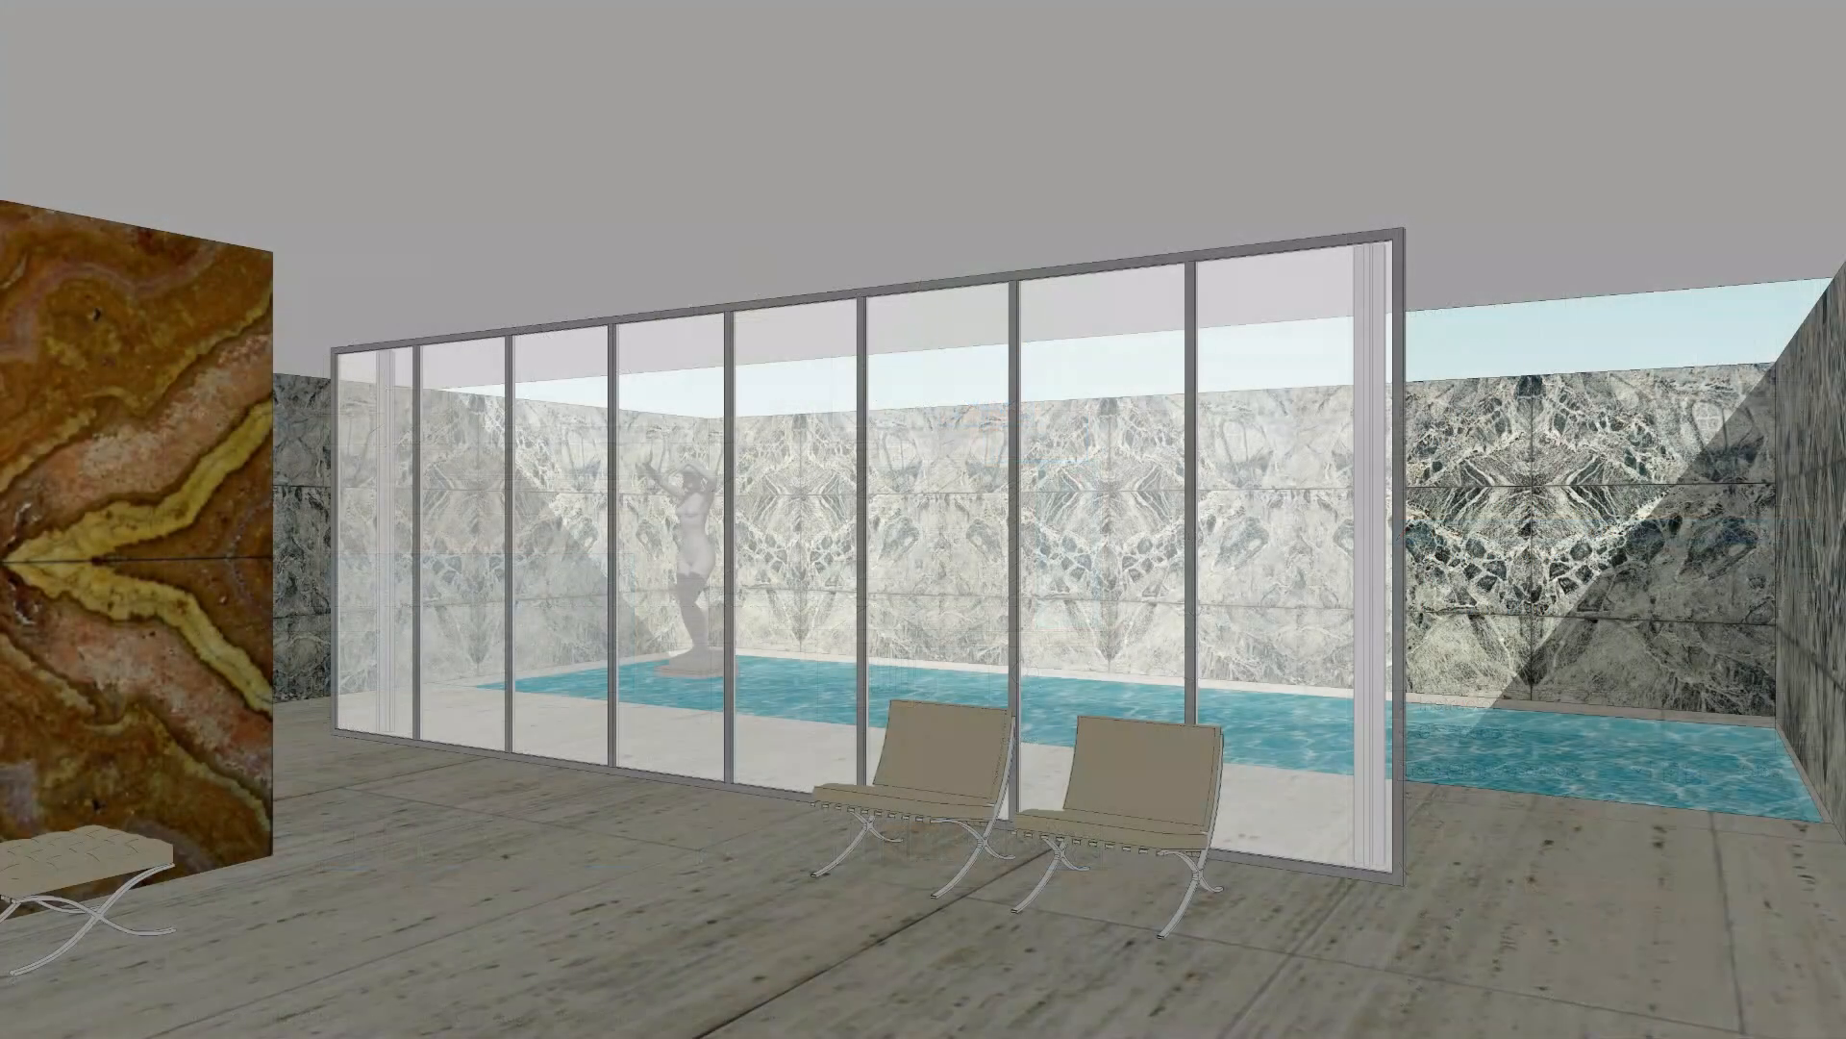